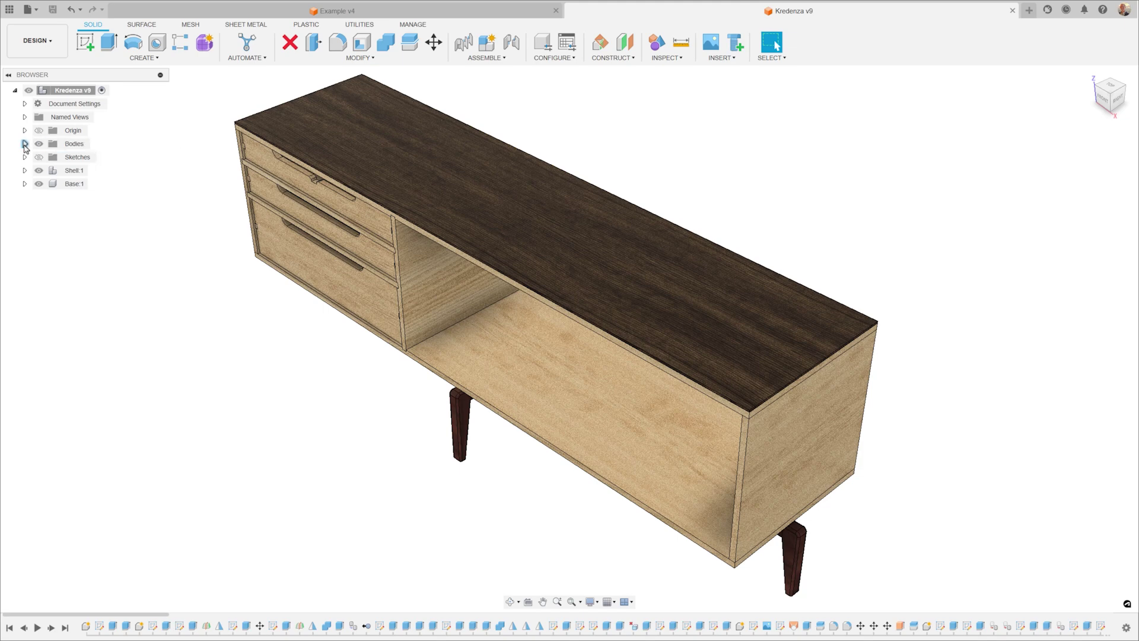
- Inspect the Kredenza's Block Top body and Base:1 legs, then switch to the Example v4 document
click(24, 143)
click(83, 157)
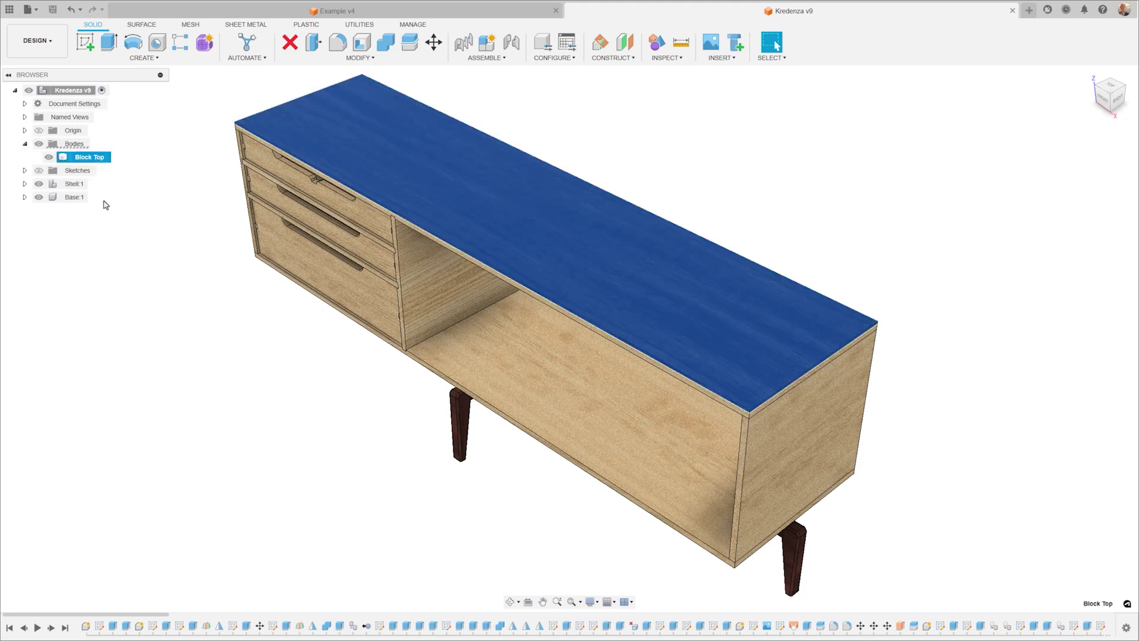
click(73, 198)
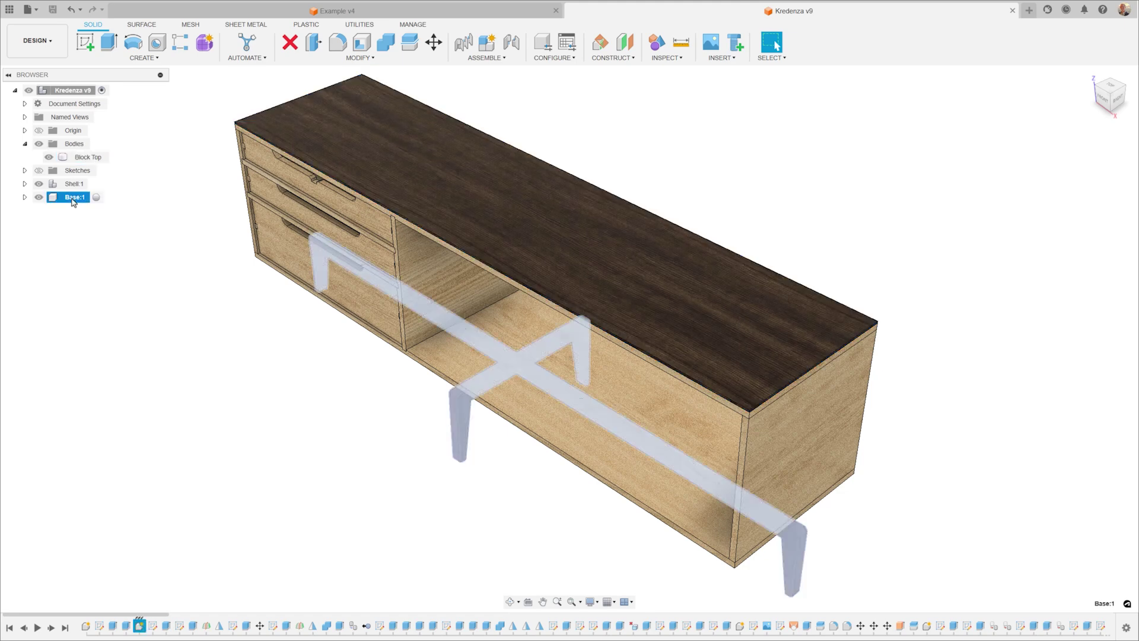
key(Escape)
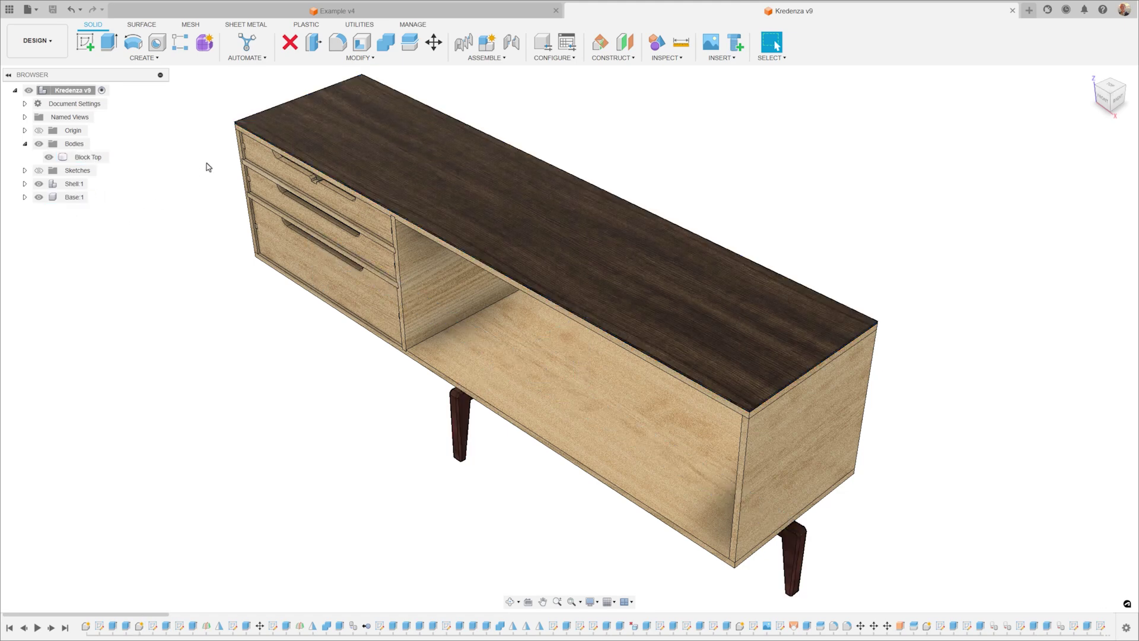
click(497, 16)
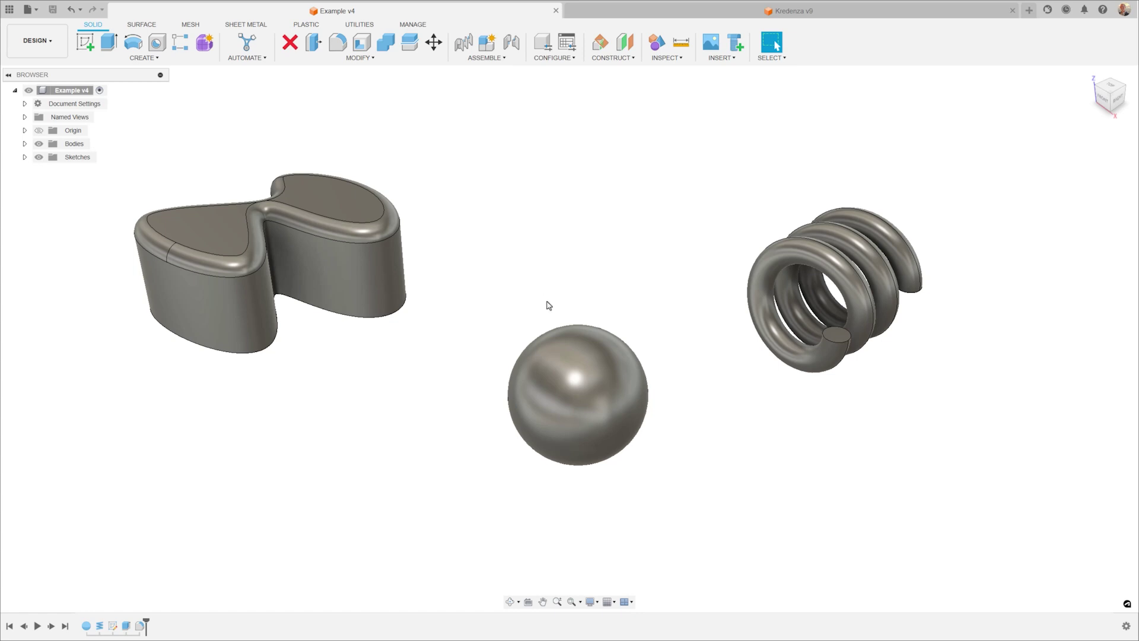
- Select the sphere, spring and left body, then list Body9, Body10 and Body11 in the browser
click(572, 337)
click(765, 267)
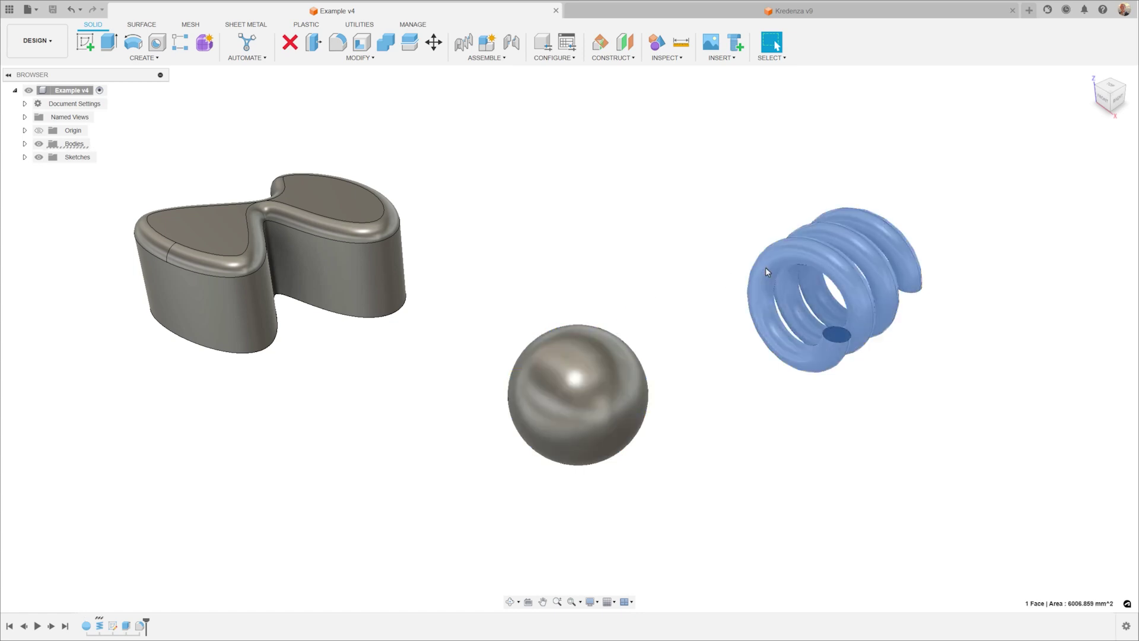
click(376, 268)
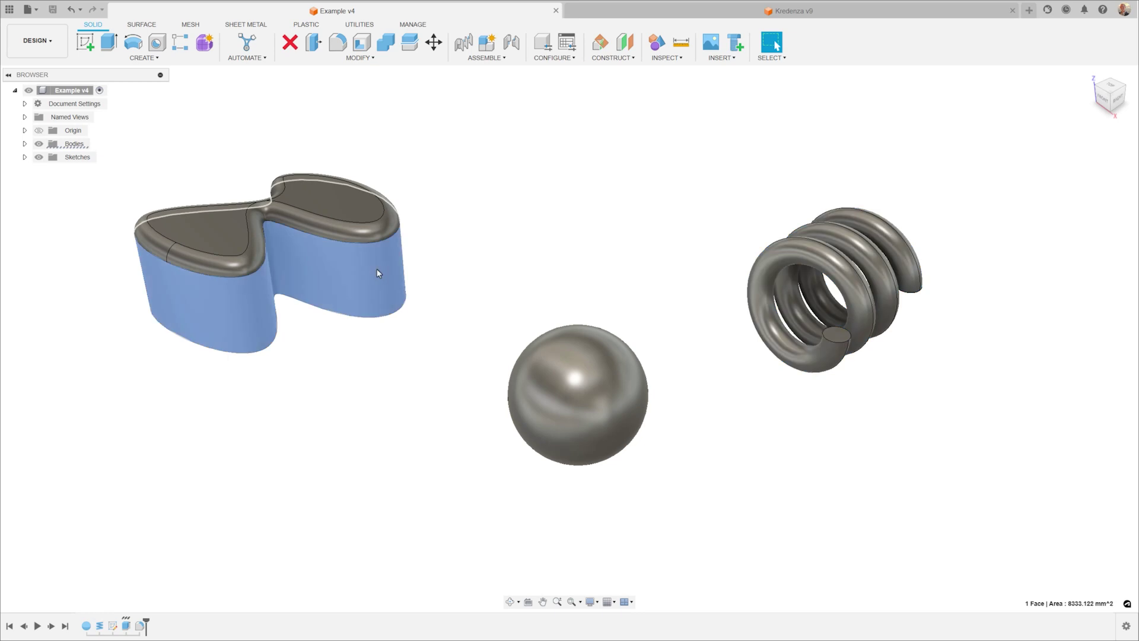
click(475, 252)
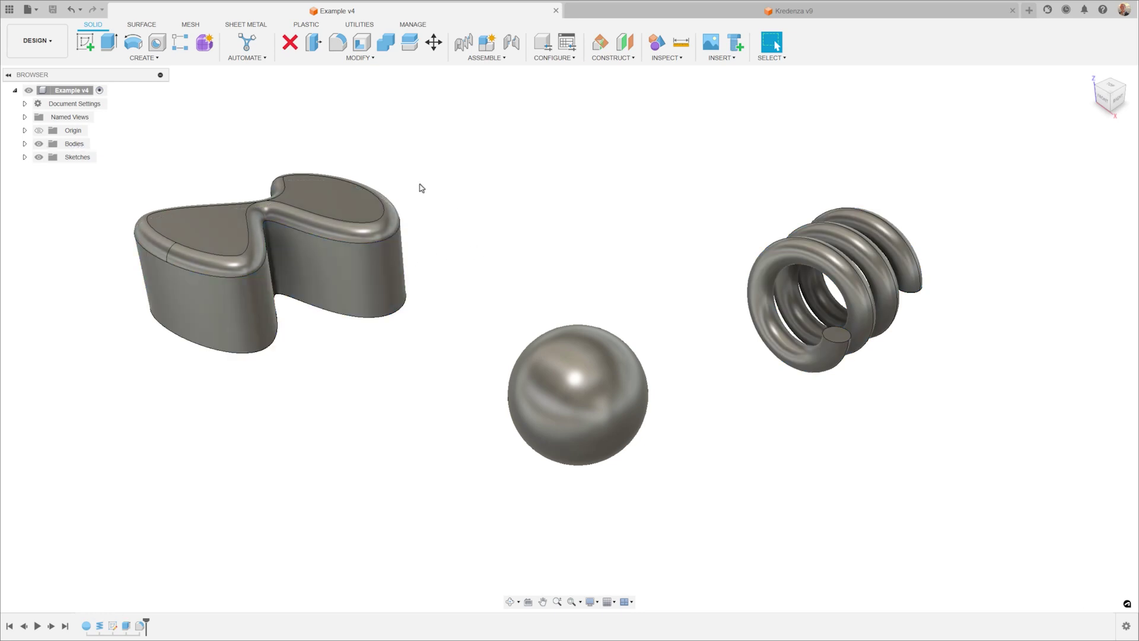
click(24, 144)
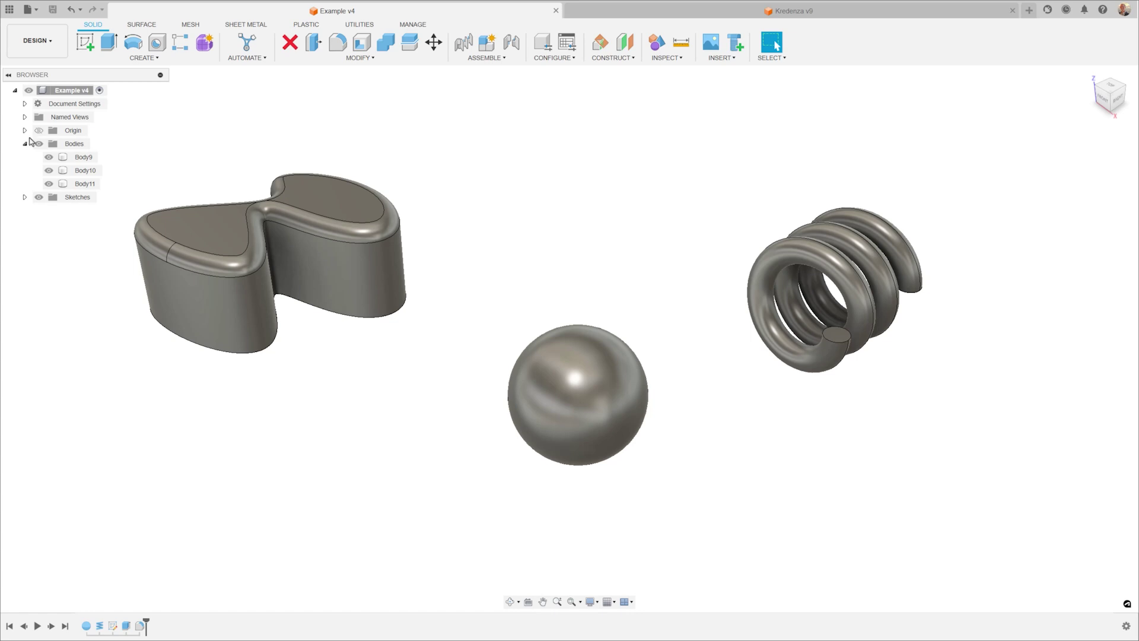
click(330, 57)
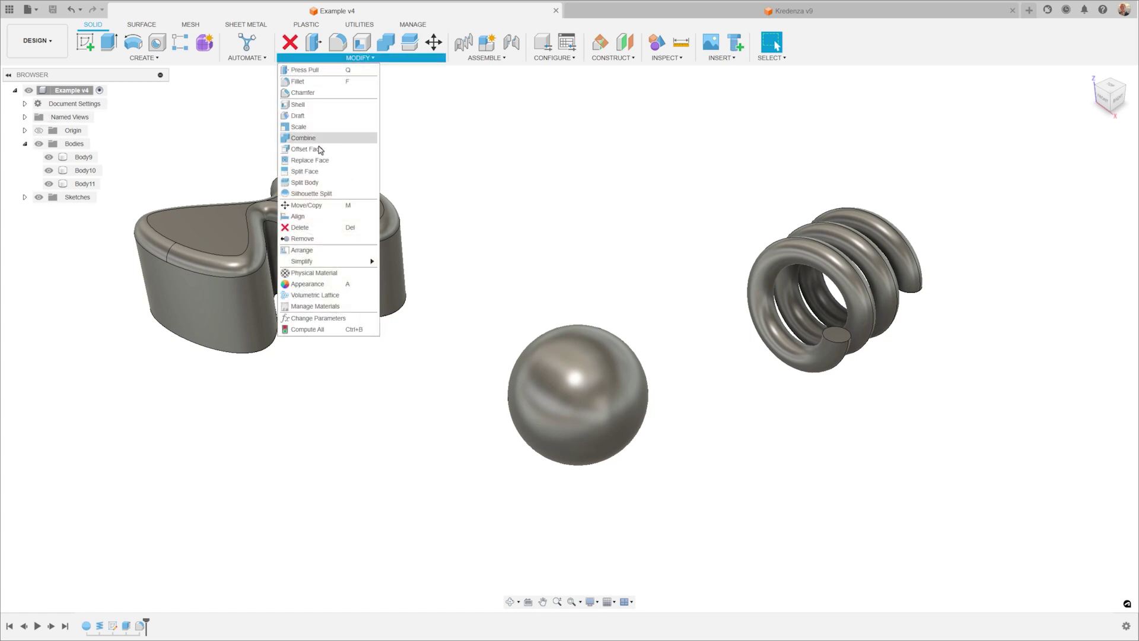
- Split the sphere with the plane through it, creating Body13
click(306, 182)
click(564, 389)
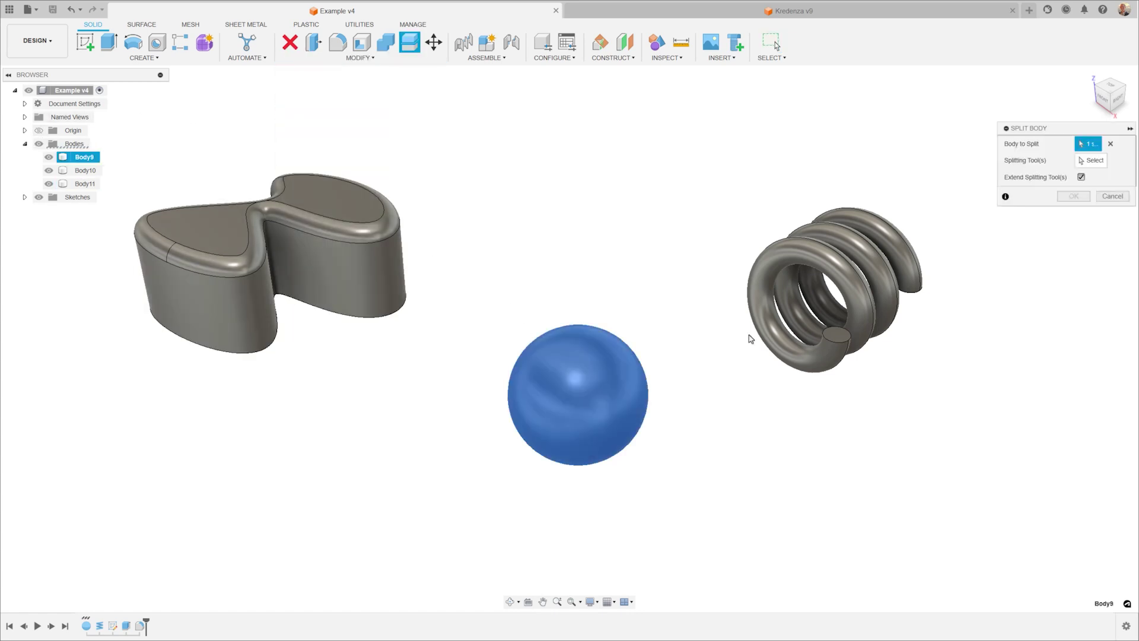
click(1091, 160)
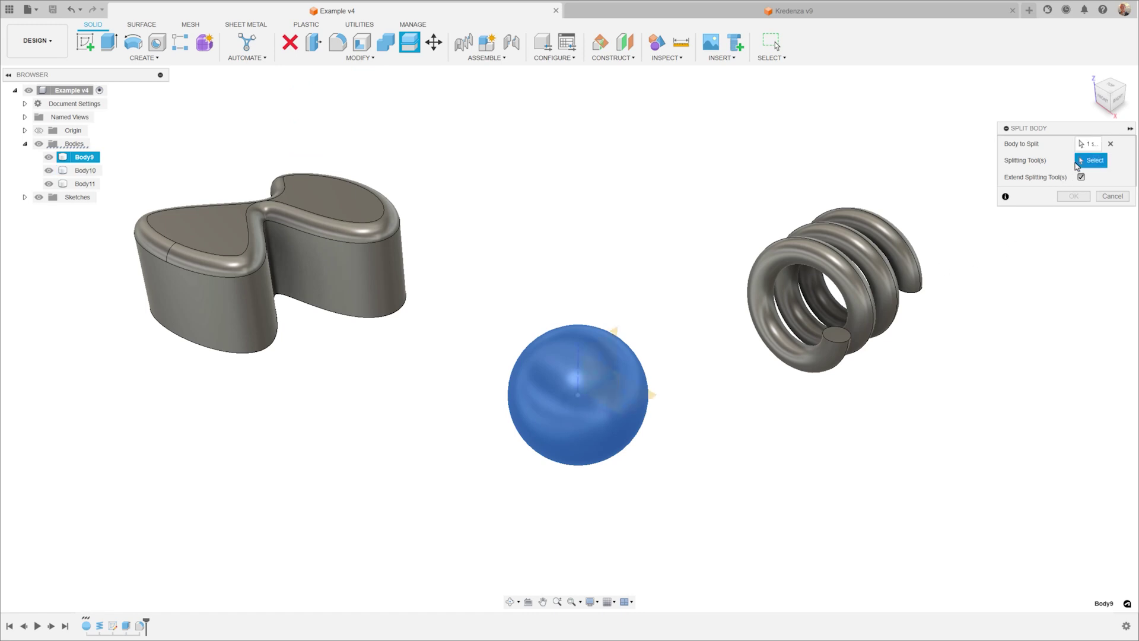
click(617, 330)
key(Return)
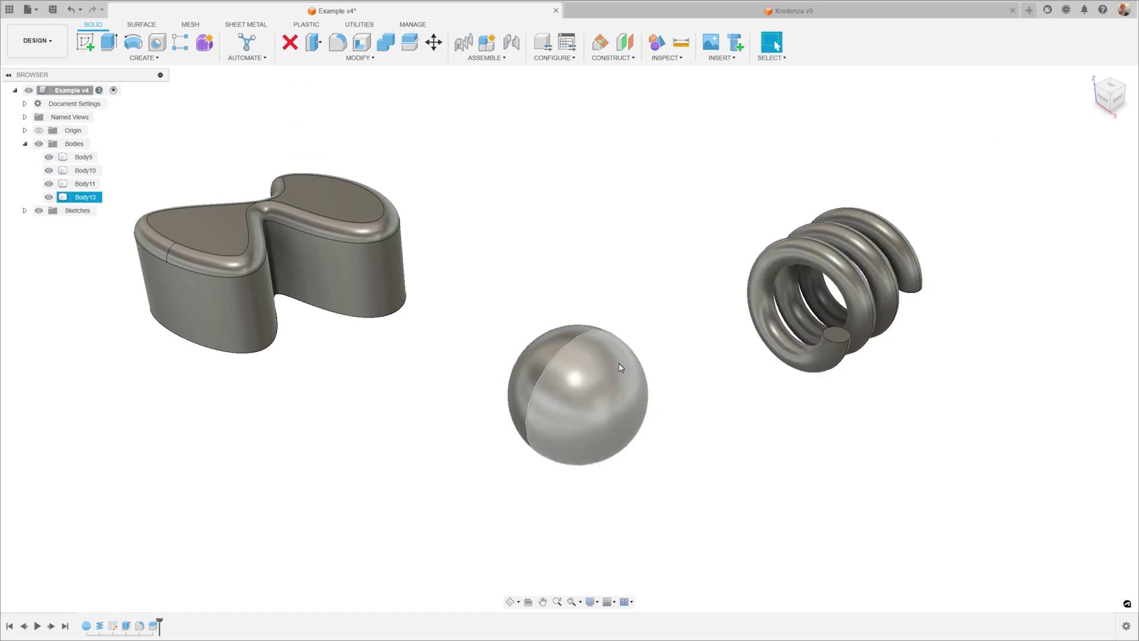
click(560, 344)
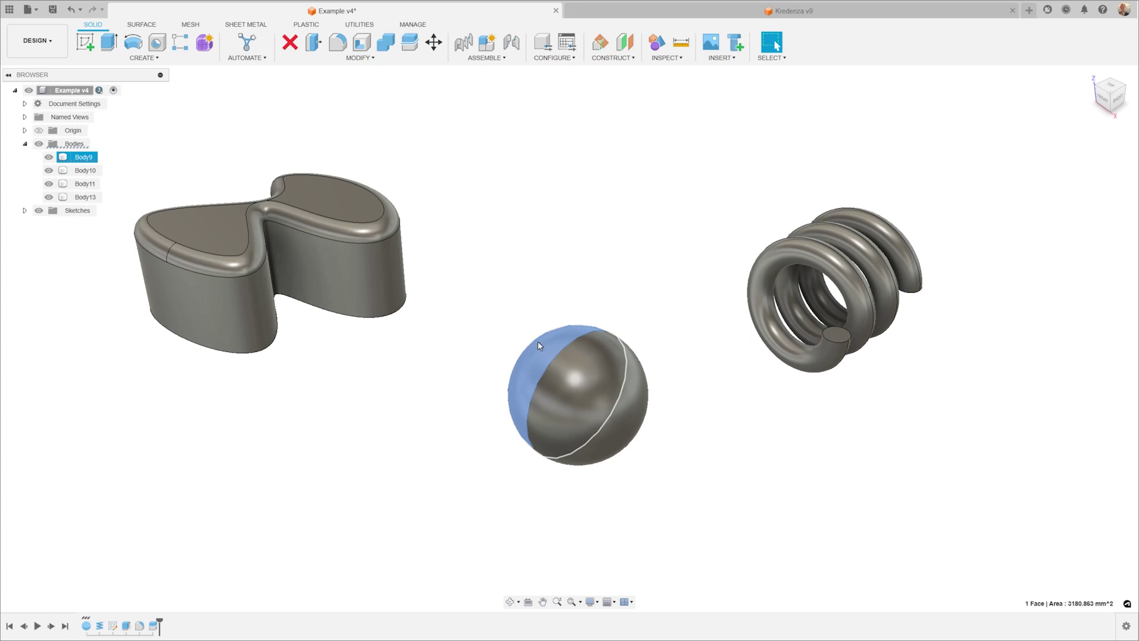
key(Escape)
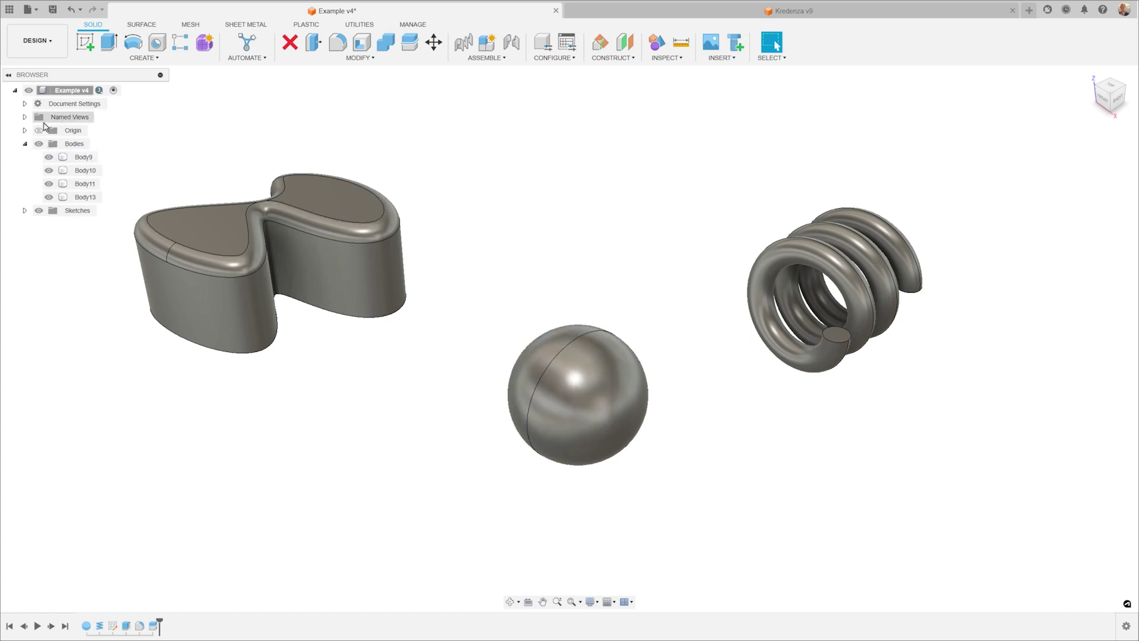
- Show the origin, then copy and paste sphere half Body13 as Body14 at the lower left
click(39, 130)
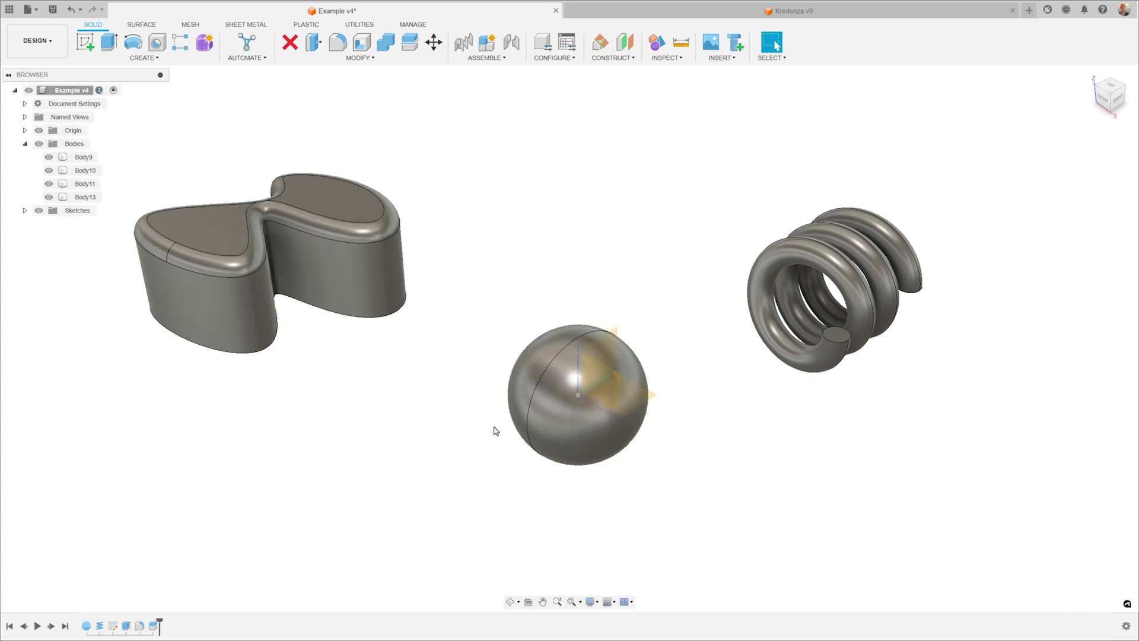
click(560, 414)
right_click(559, 415)
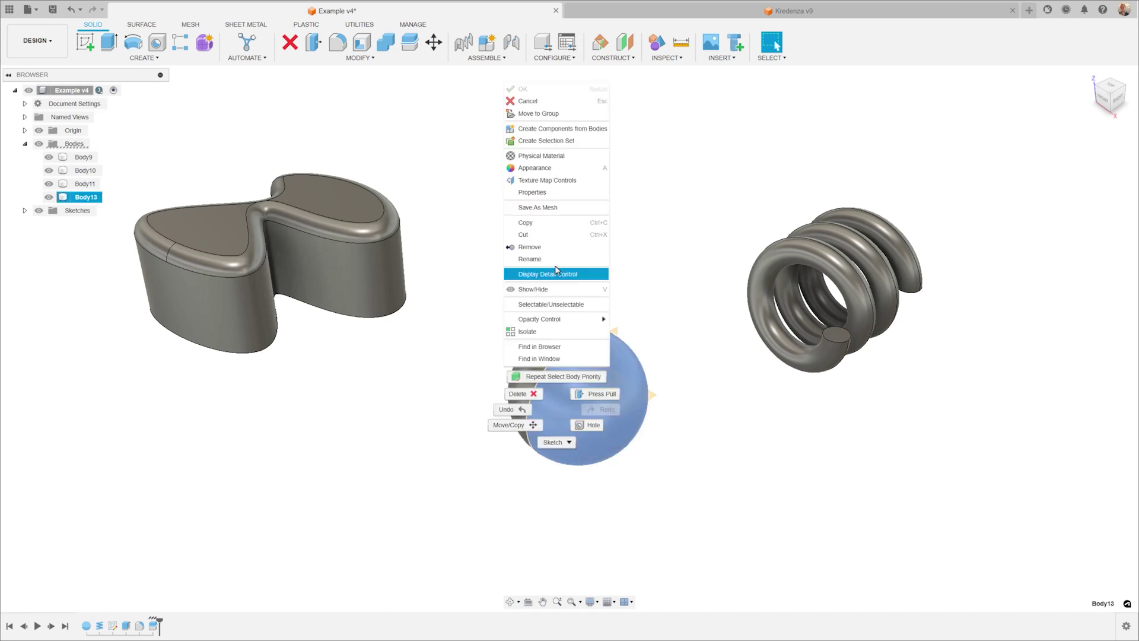
click(539, 226)
right_click(432, 399)
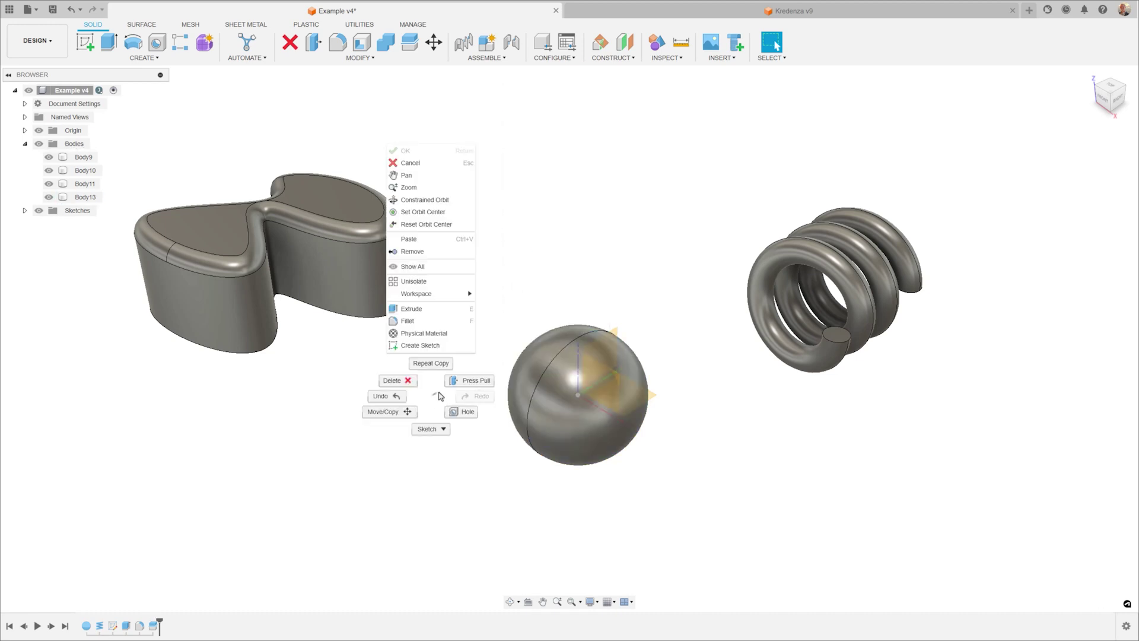
click(428, 251)
drag(527, 481, 266, 498)
click(1074, 329)
- Drill a hole through the face of the pasted sphere half Body14
key(h)
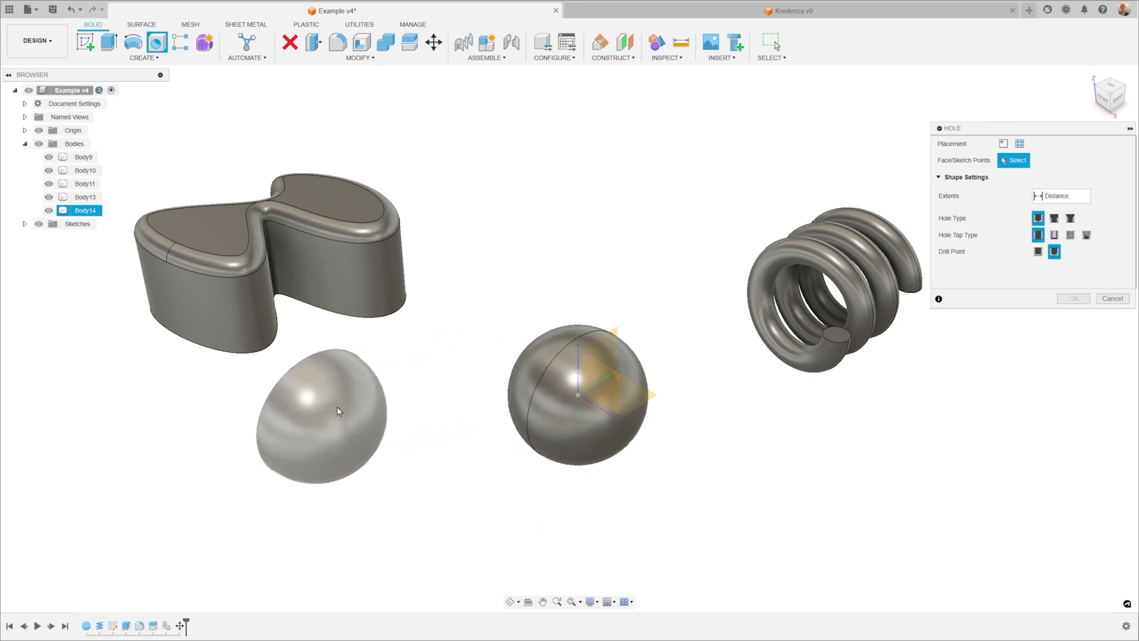
click(337, 407)
click(1073, 437)
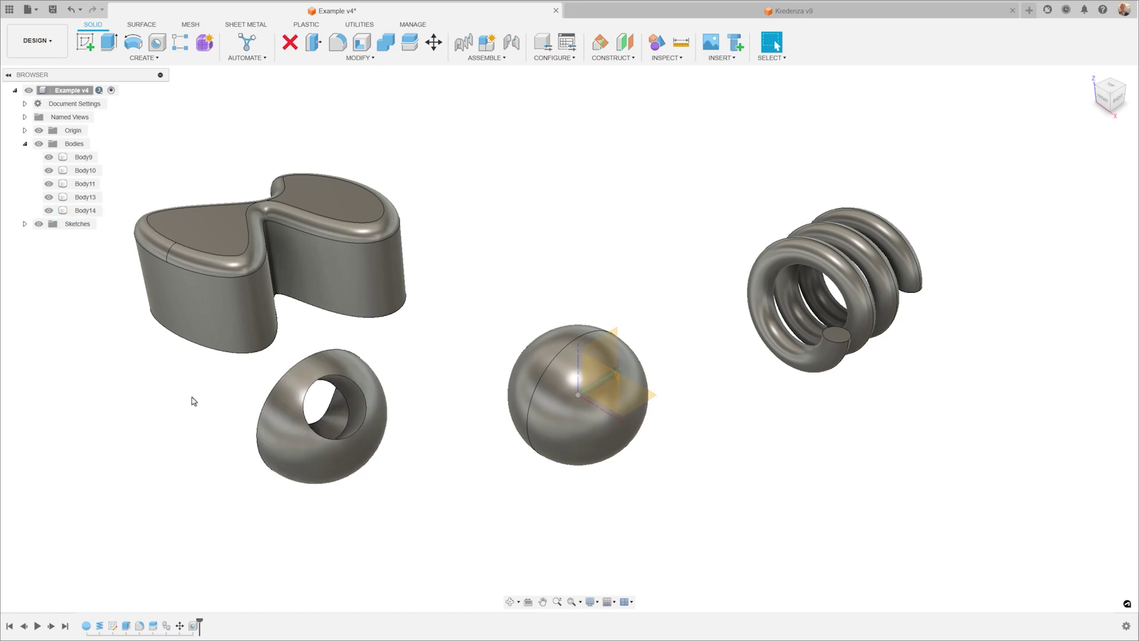
- Convert Body14 into its own component, Component3:1, and expand it
right_click(89, 212)
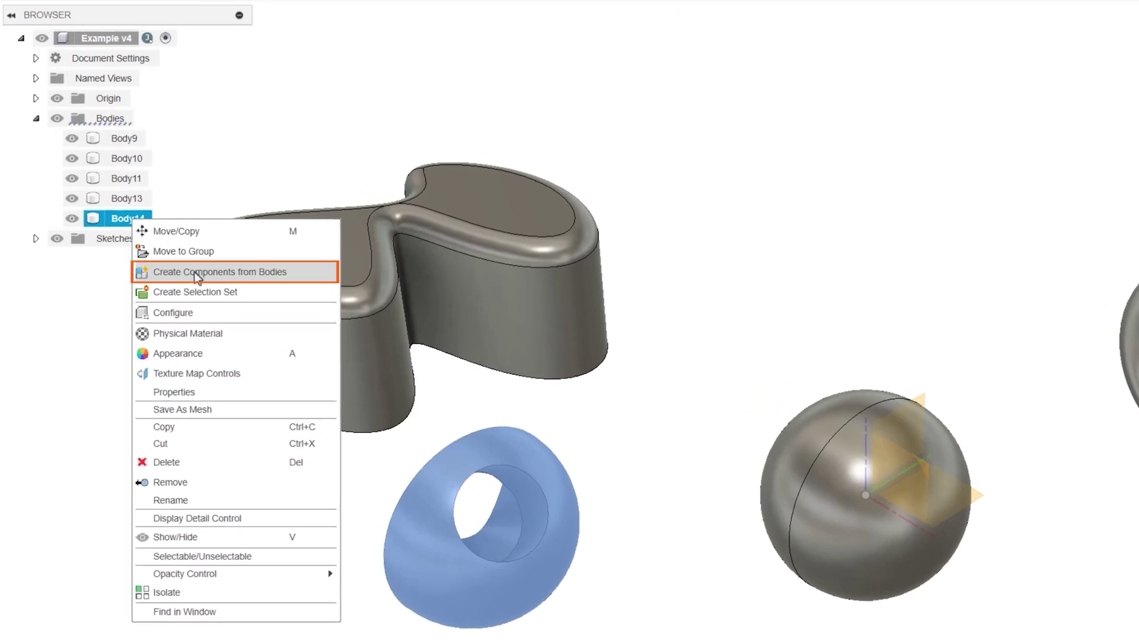
click(194, 271)
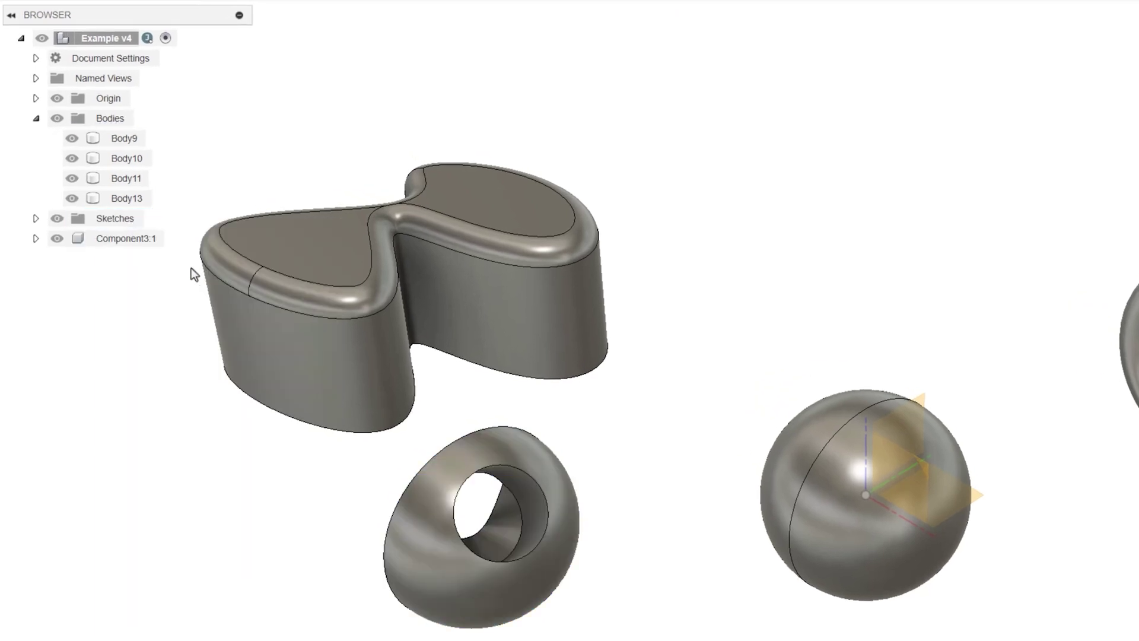
click(36, 239)
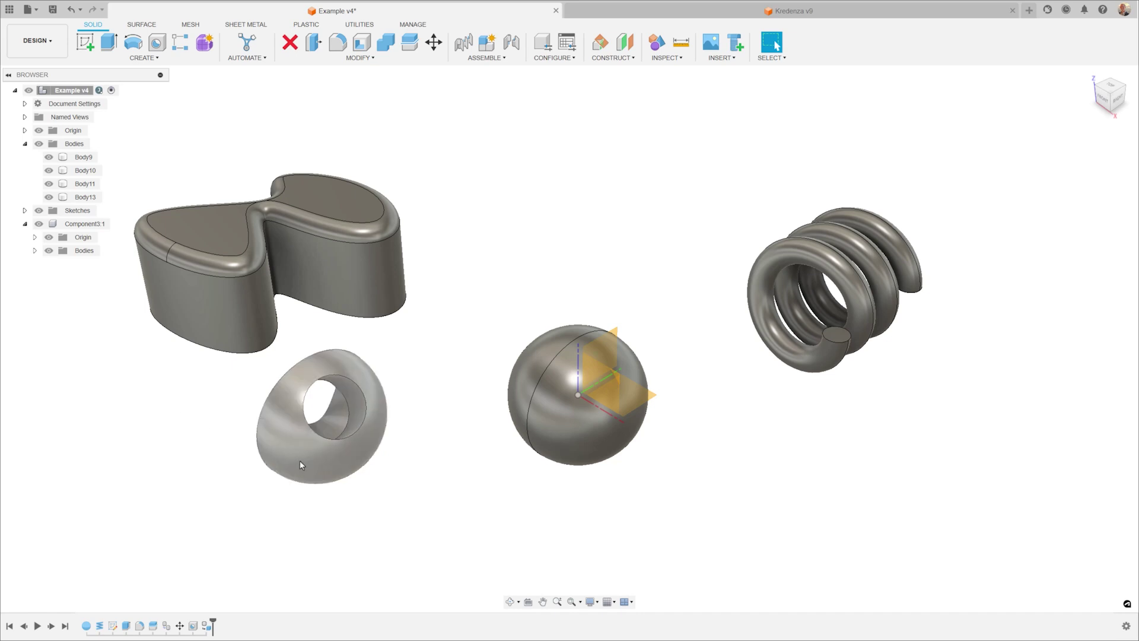
- Move Component3:1 up above the sphere, show its body, and return to Kredenza v9
drag(300, 460, 578, 202)
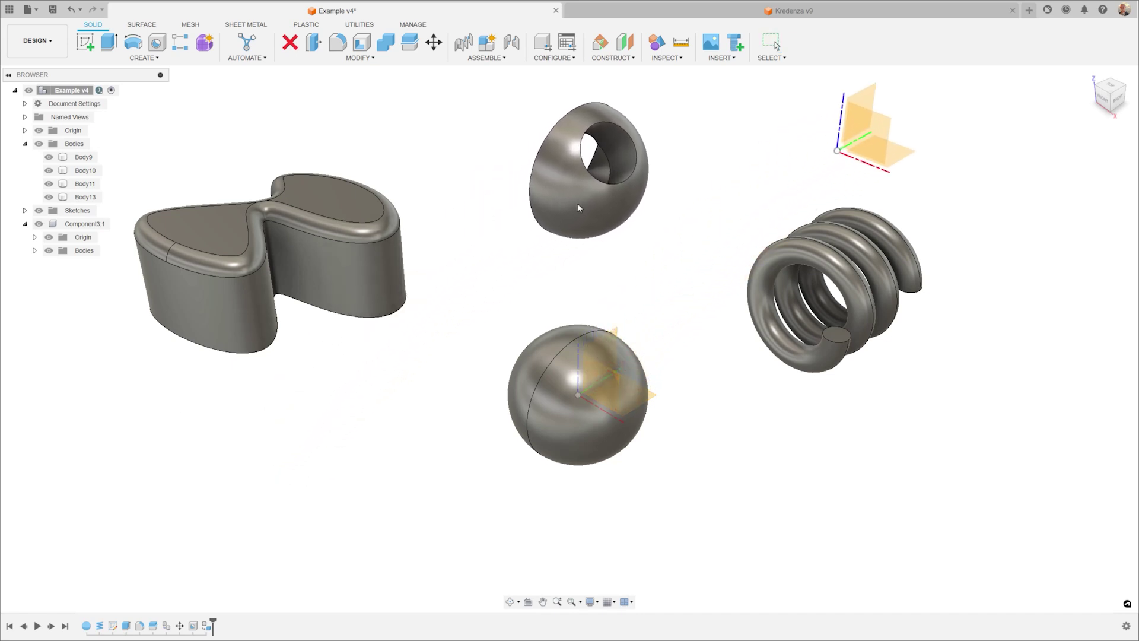
click(326, 208)
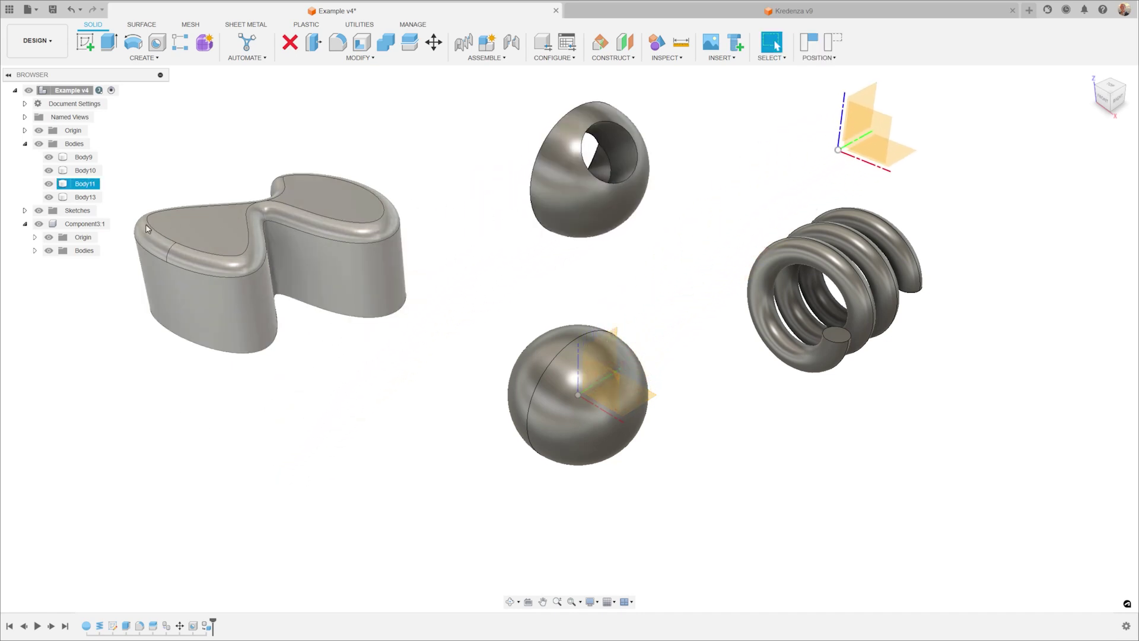
key(Escape)
click(35, 250)
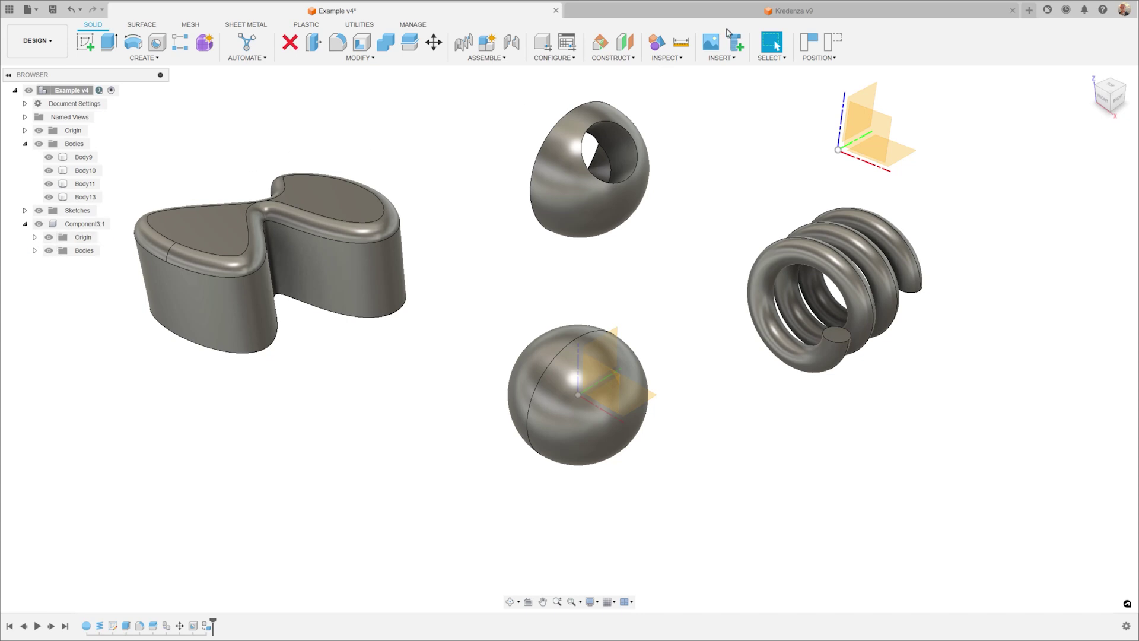
click(758, 15)
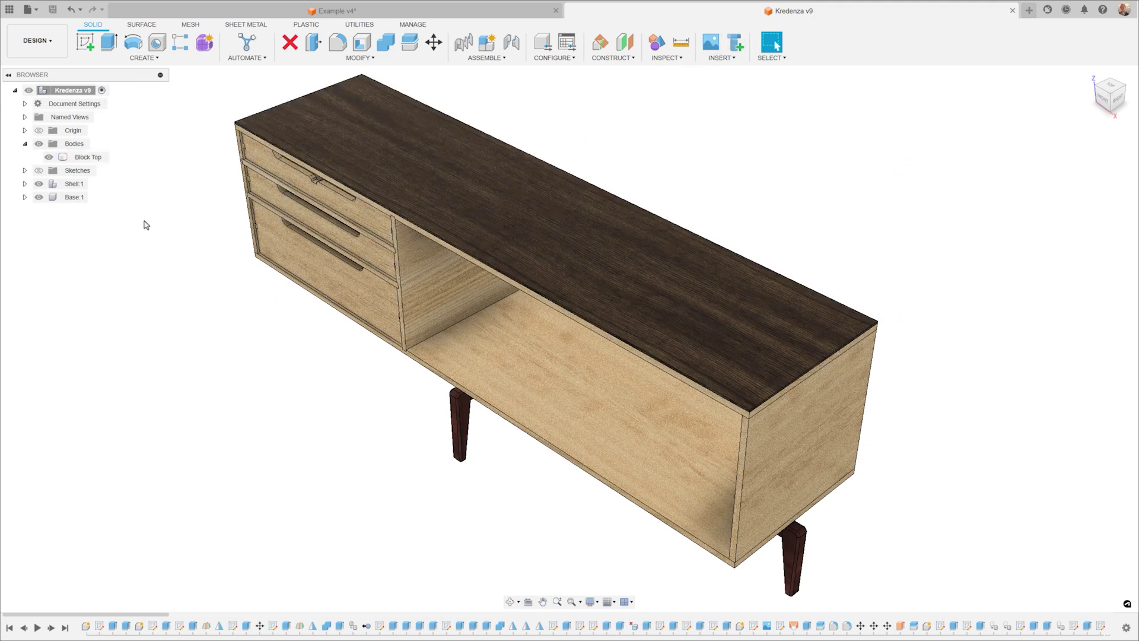
- Expand Base:1 and its Bodies, Sketches and Construction folders after briefly checking Shell:1
click(25, 197)
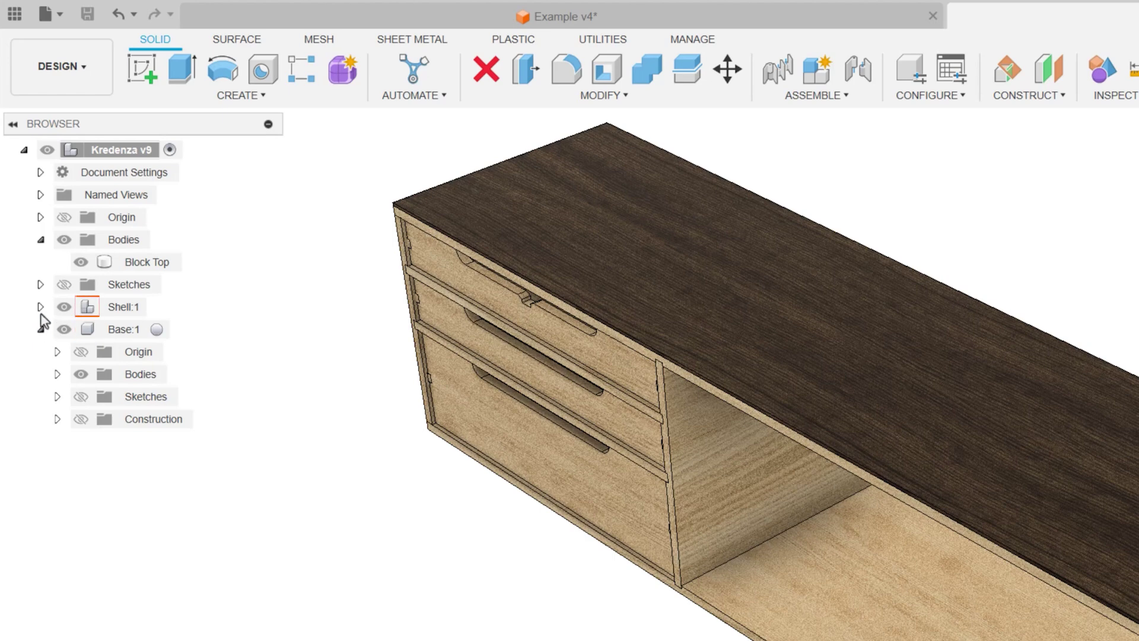
click(40, 307)
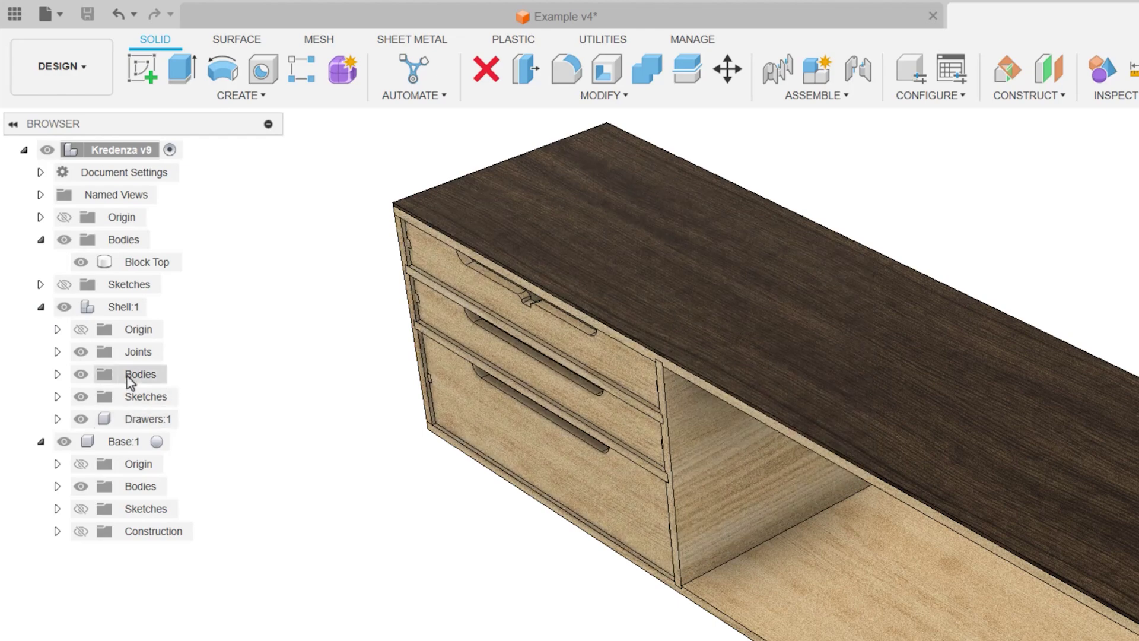
click(41, 306)
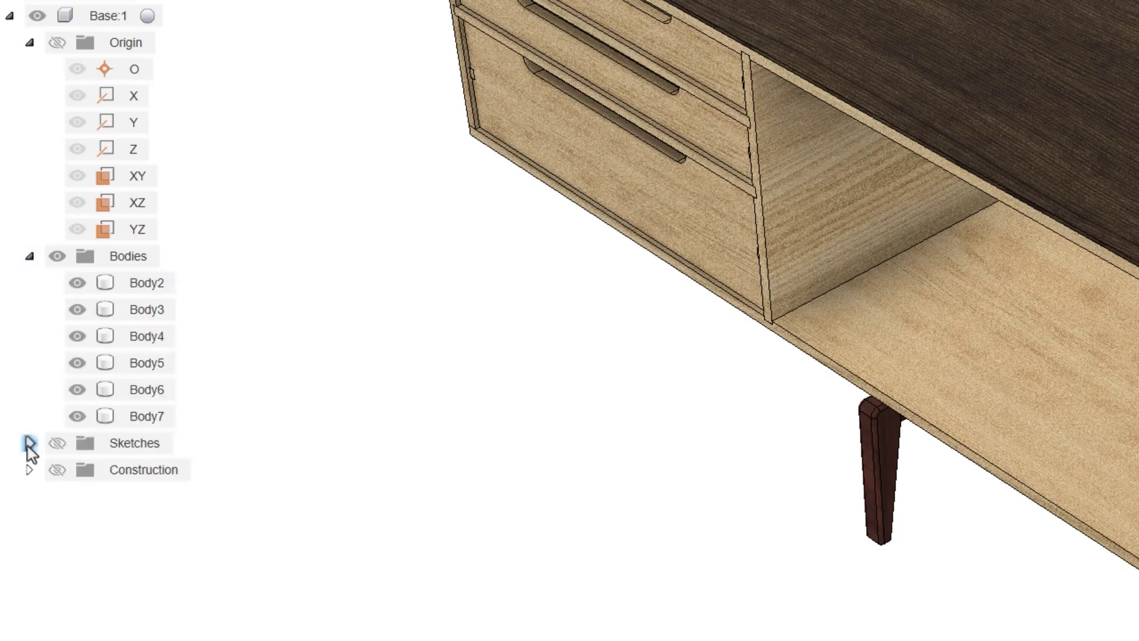
click(29, 442)
click(29, 576)
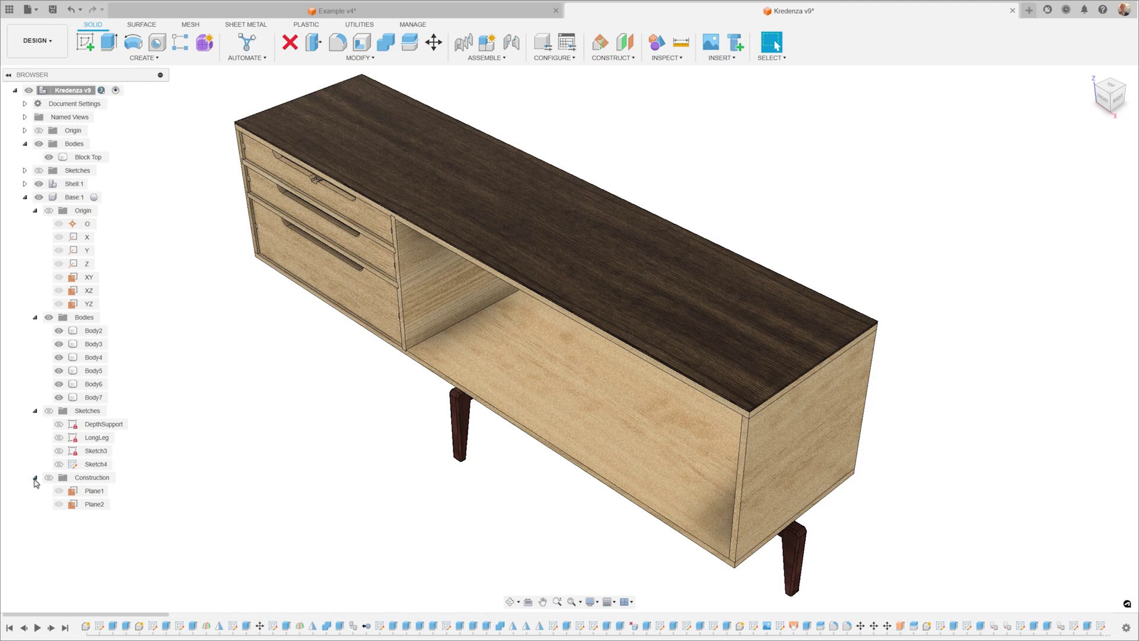
- Collapse Base:1's folders, activate Base:1, then reactivate the top-level Kredenza v9
click(33, 477)
click(34, 410)
click(34, 317)
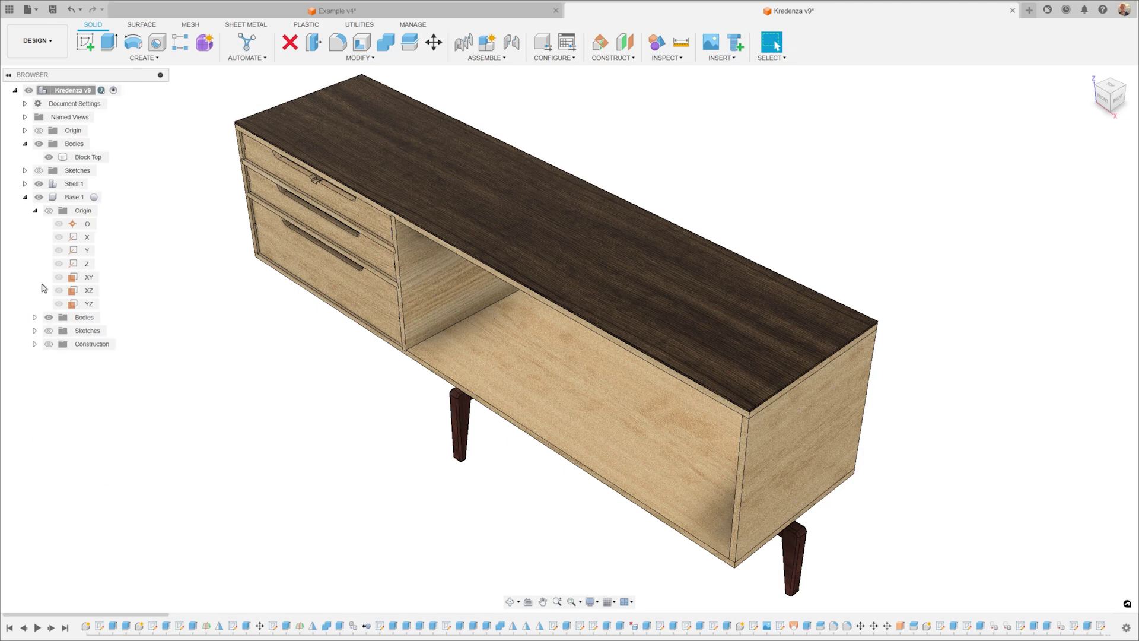
click(35, 211)
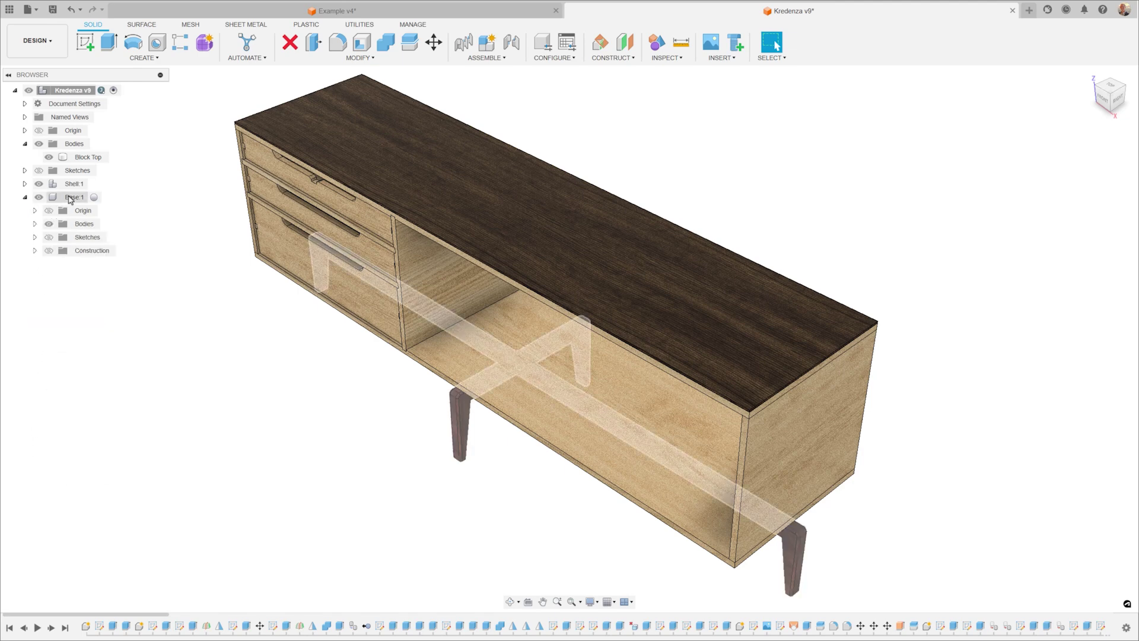
click(96, 197)
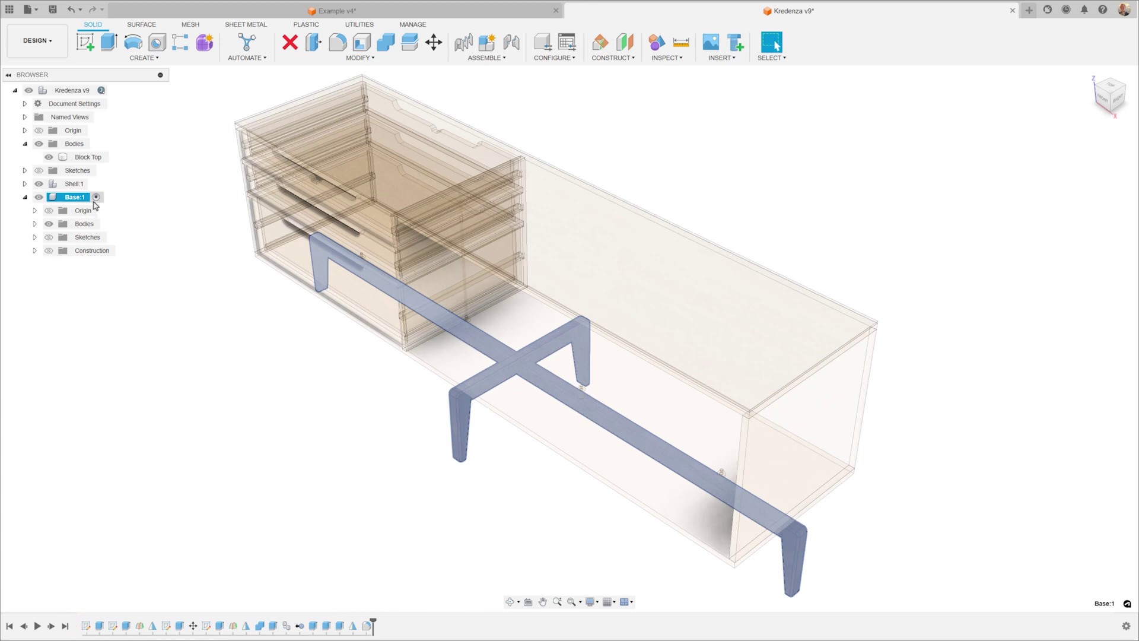
click(114, 90)
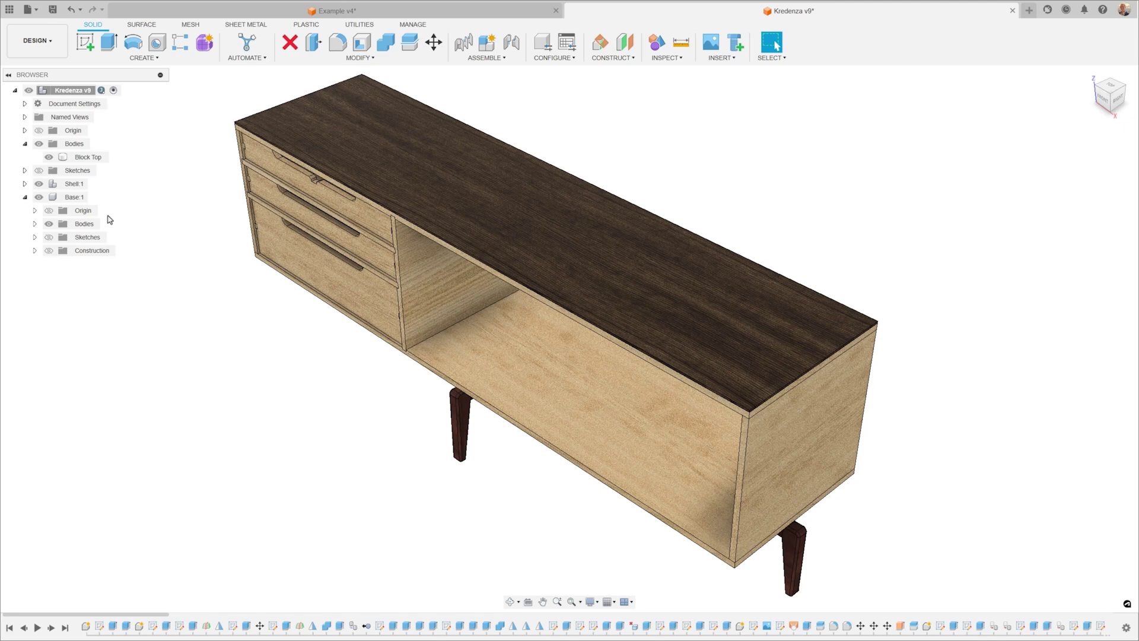
- Export Base:1 to the Fusion Demos cloud project's Furniture folder only, not the computer
right_click(65, 198)
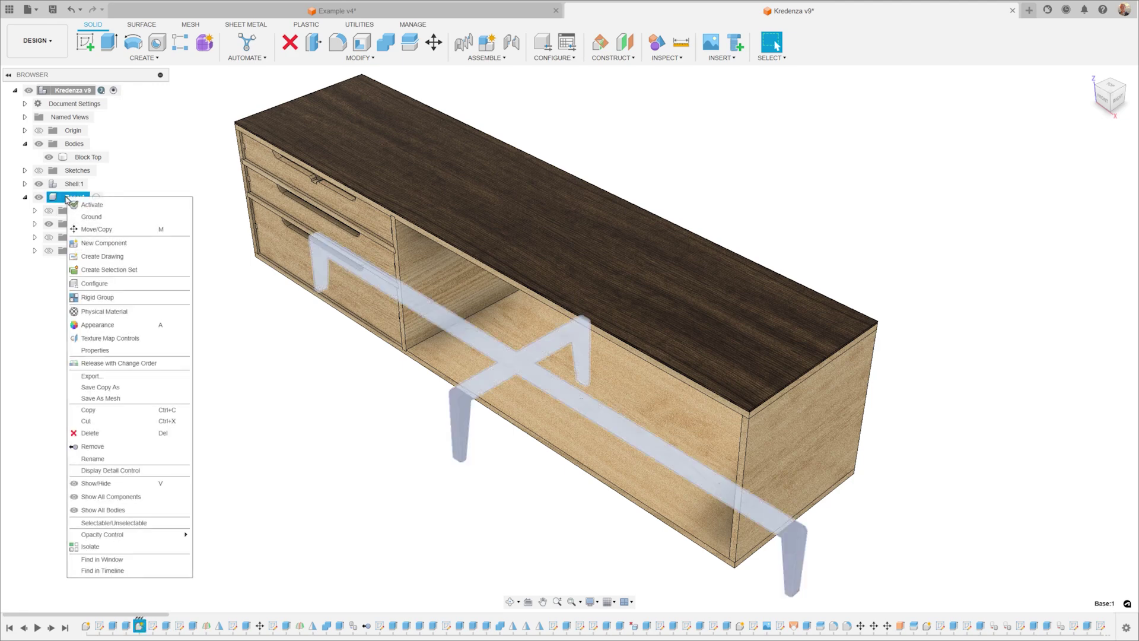
click(95, 376)
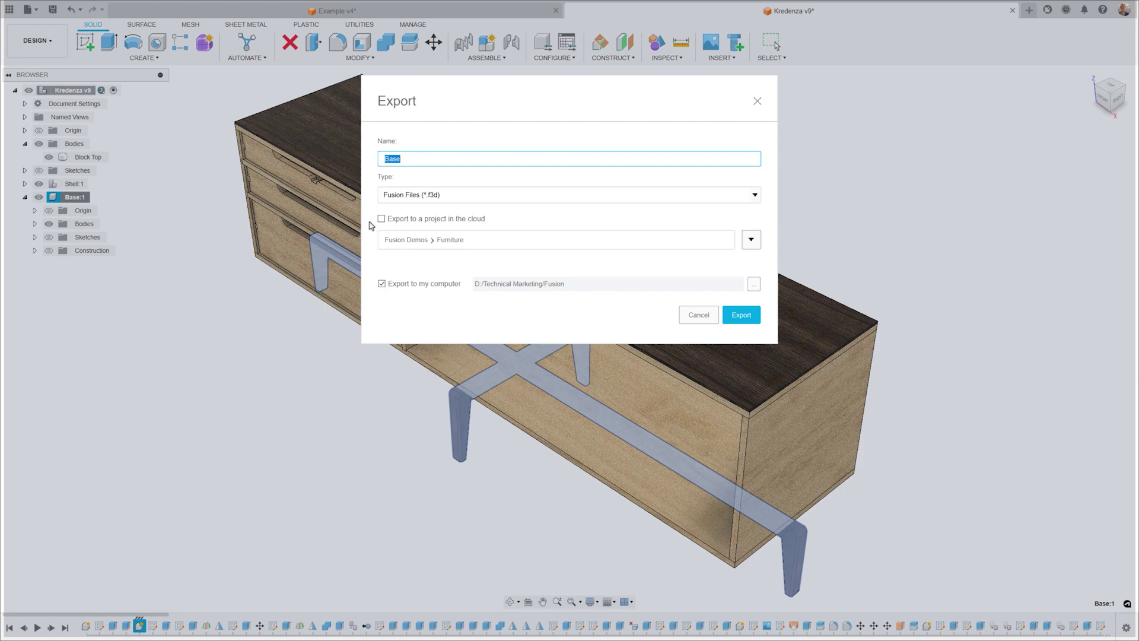
click(381, 218)
click(381, 284)
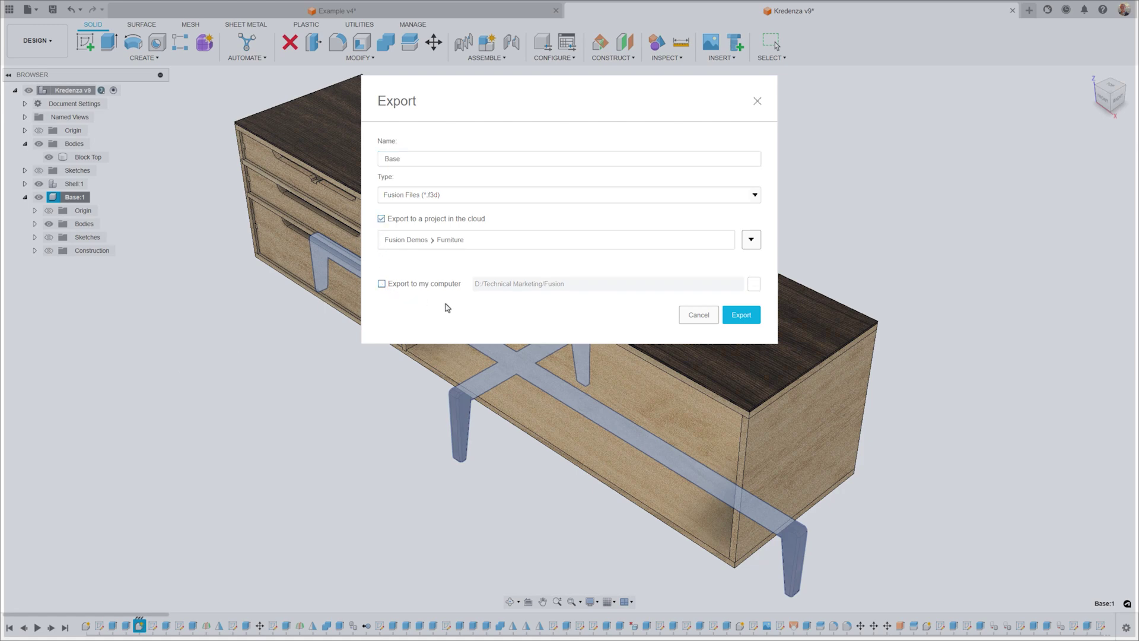
click(745, 317)
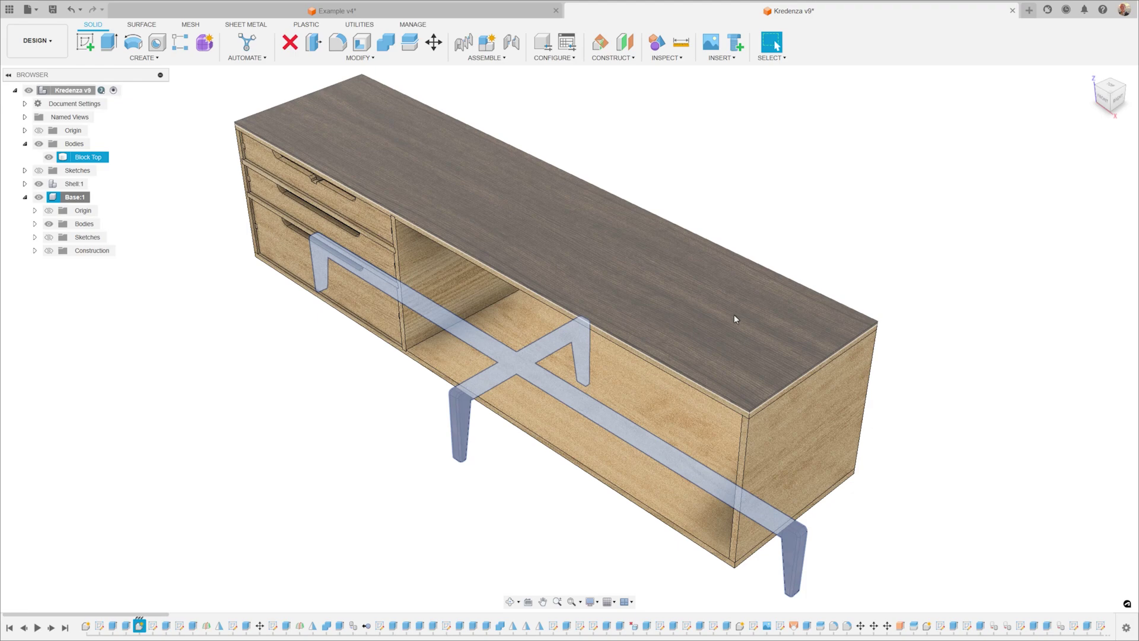
- Show the Furniture folder's designs in the Data Panel and start a new empty design
click(9, 10)
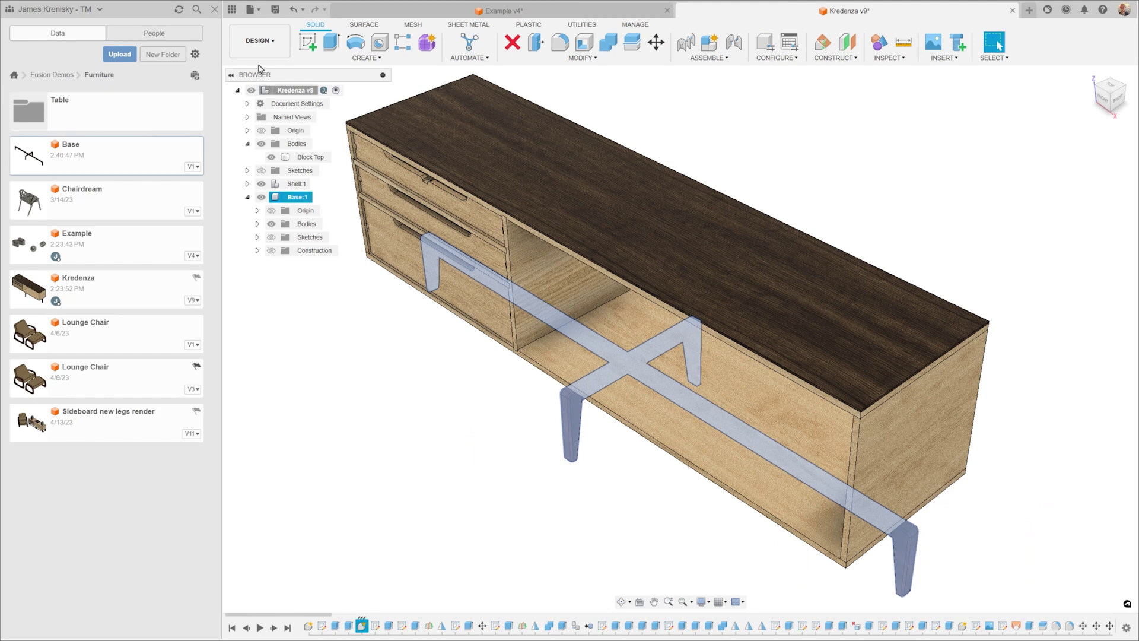
click(251, 10)
click(253, 13)
click(252, 12)
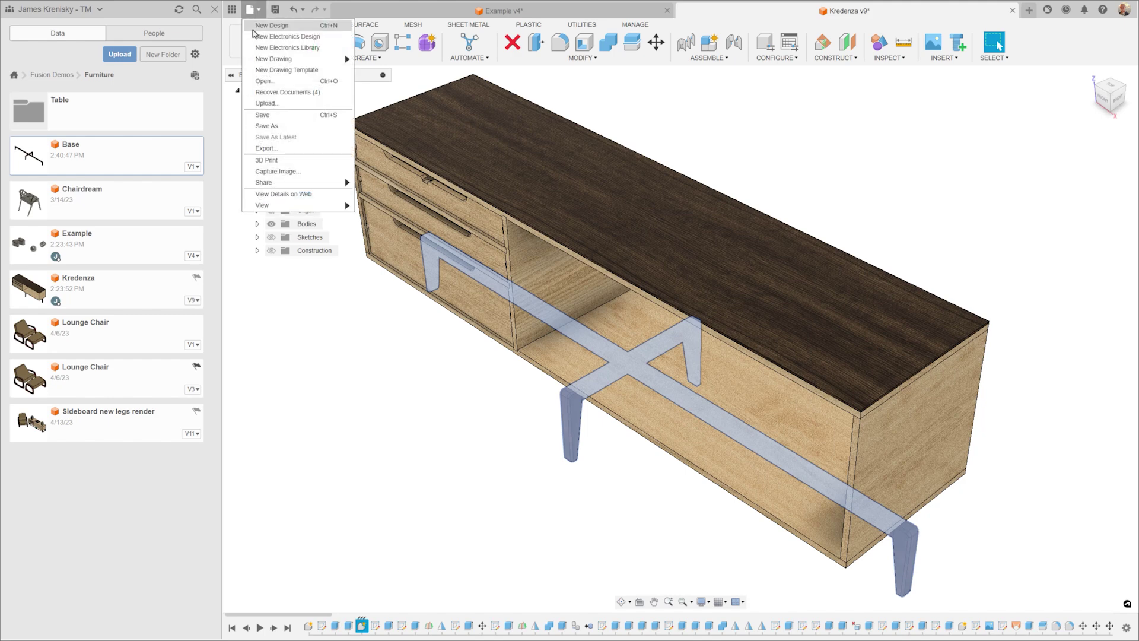
click(253, 30)
- Insert the exported Base design into the new design as a linked component
right_click(150, 157)
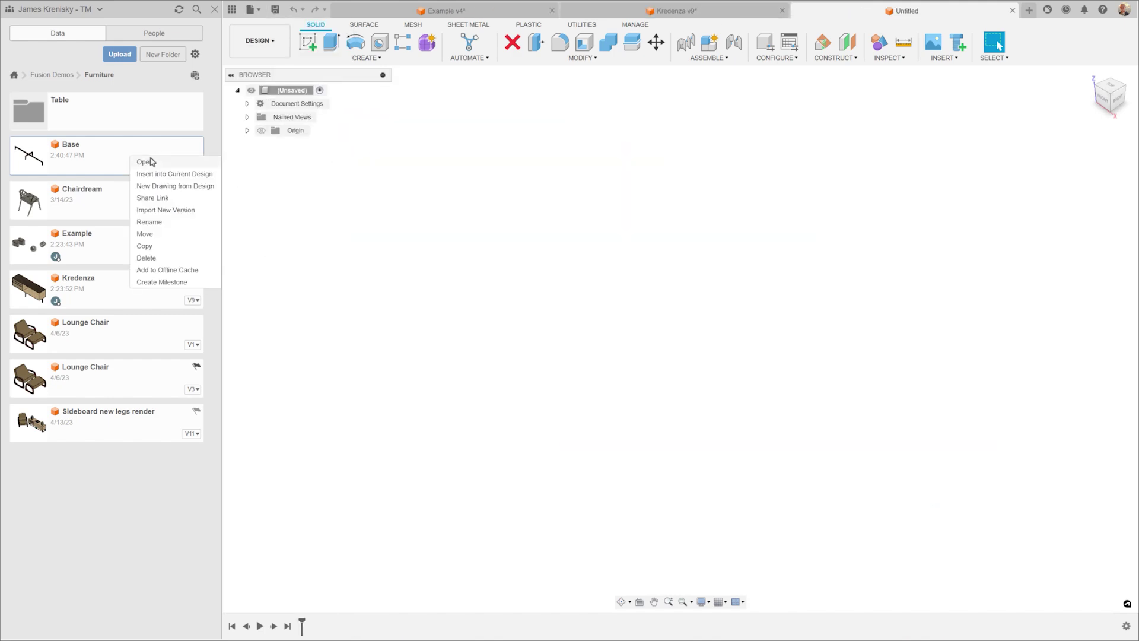
click(160, 176)
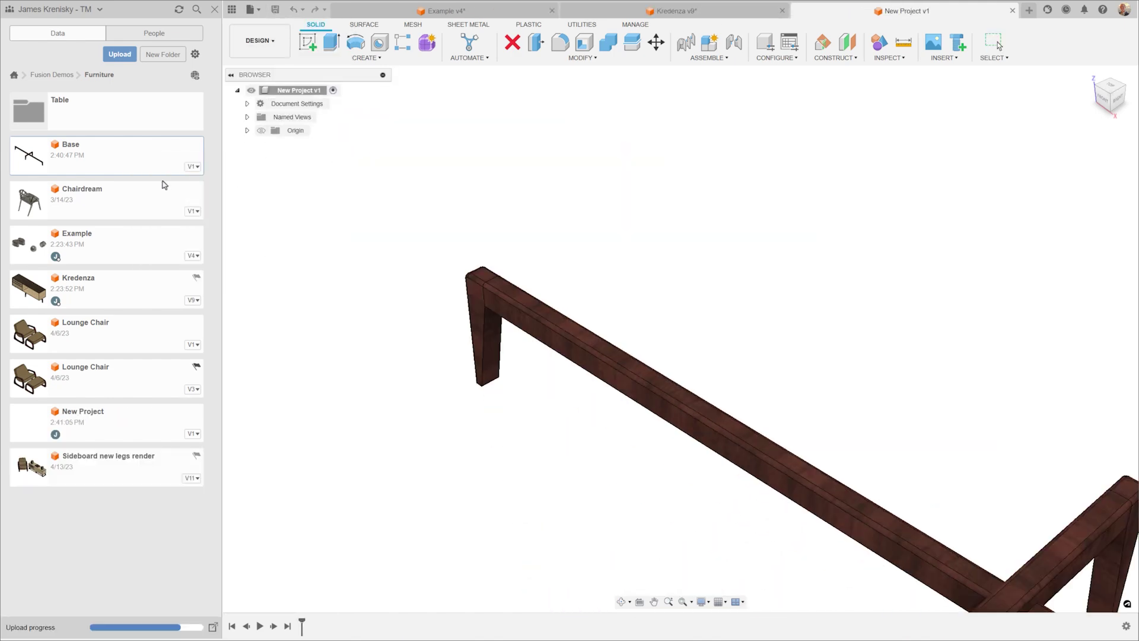
key(Return)
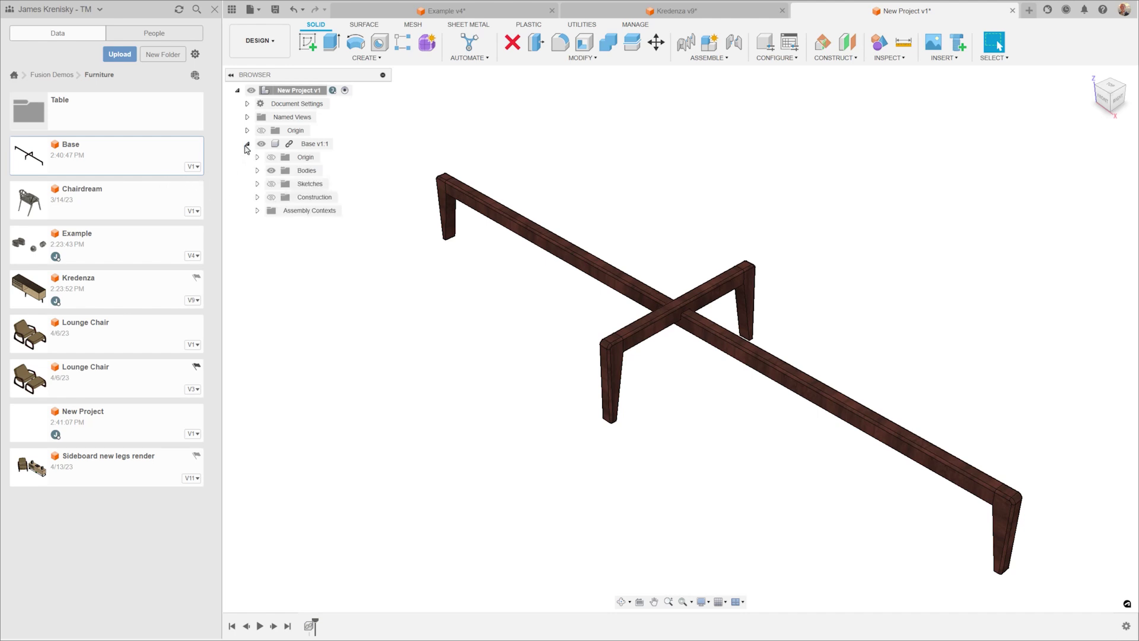
click(232, 10)
- Check the Base v1:1 component's properties, including its Mahogany material
click(92, 144)
right_click(92, 143)
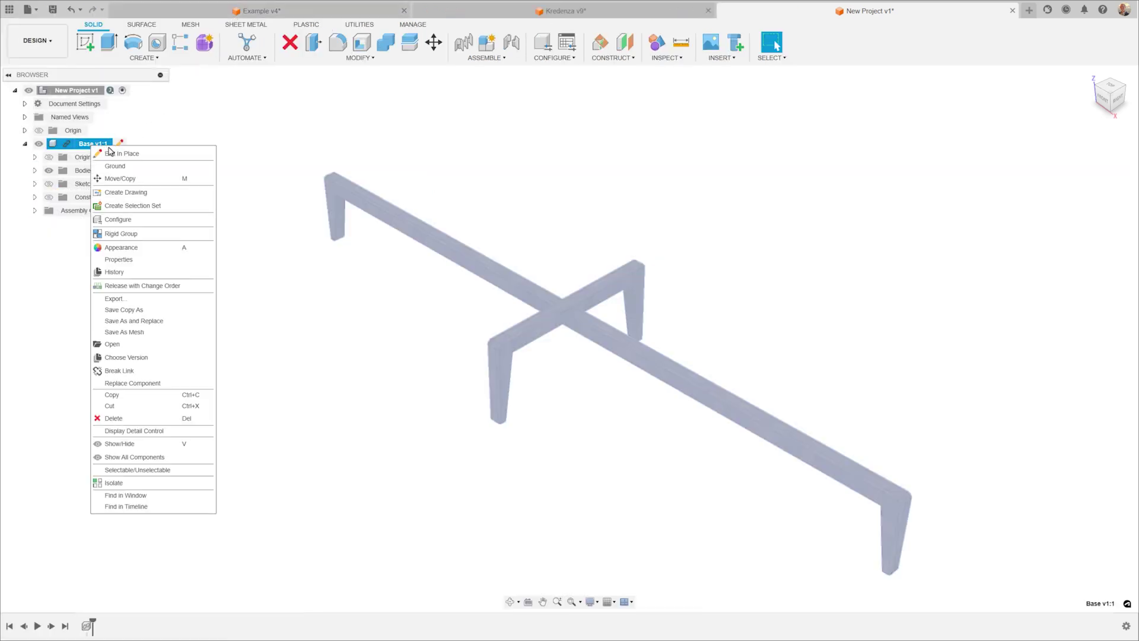
click(119, 259)
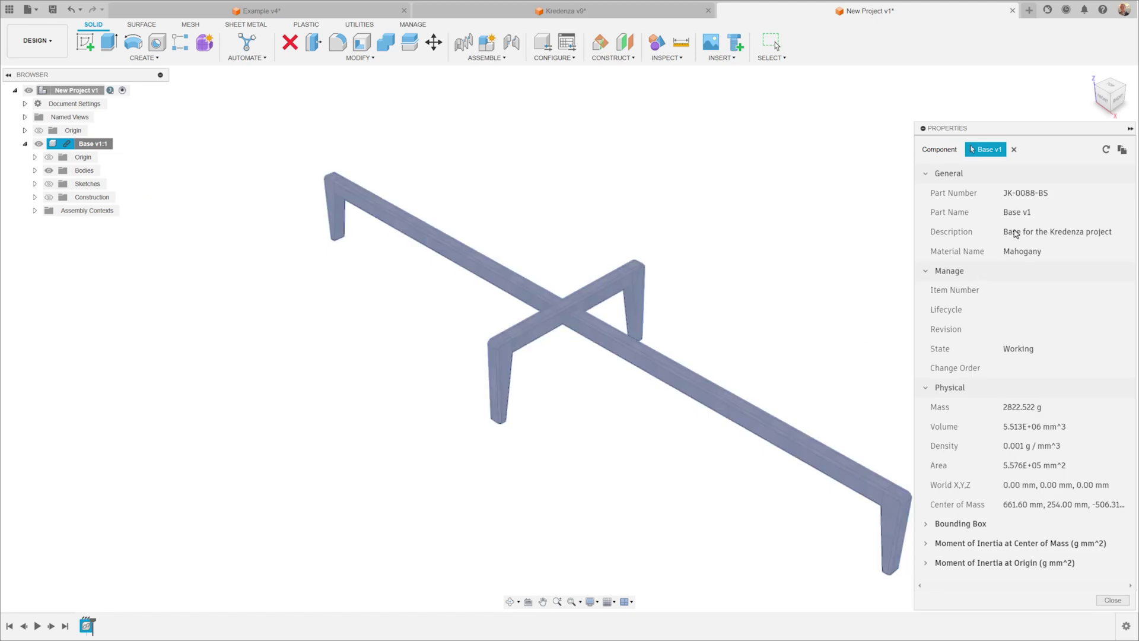
click(1112, 600)
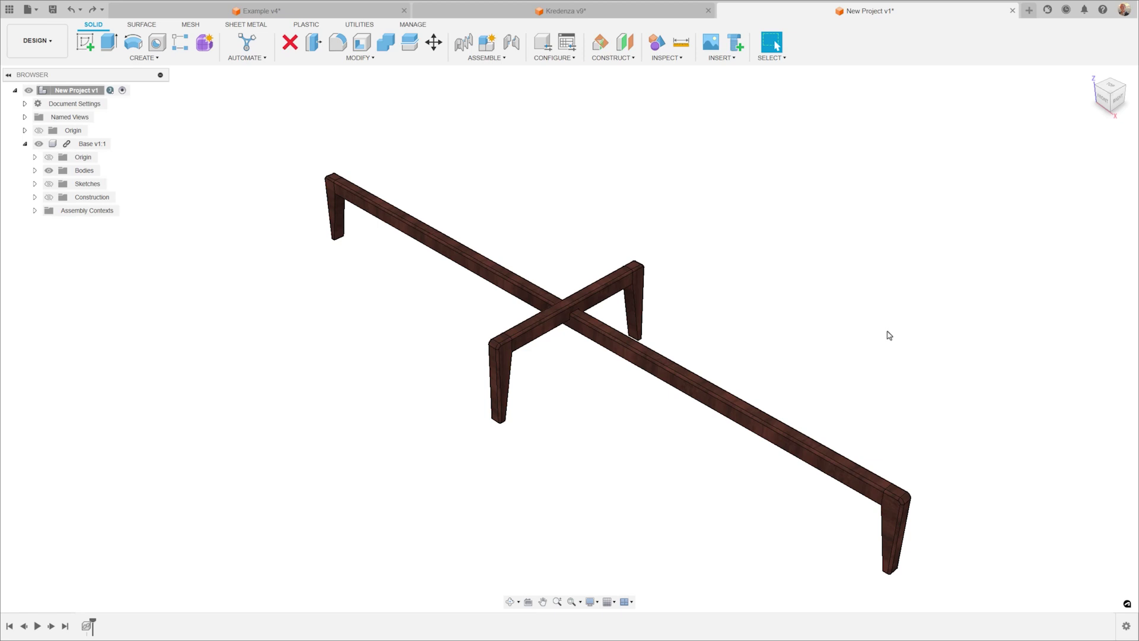
- Back in Kredenza, paste a copy of the Base:1 legs left of the cabinet
click(492, 11)
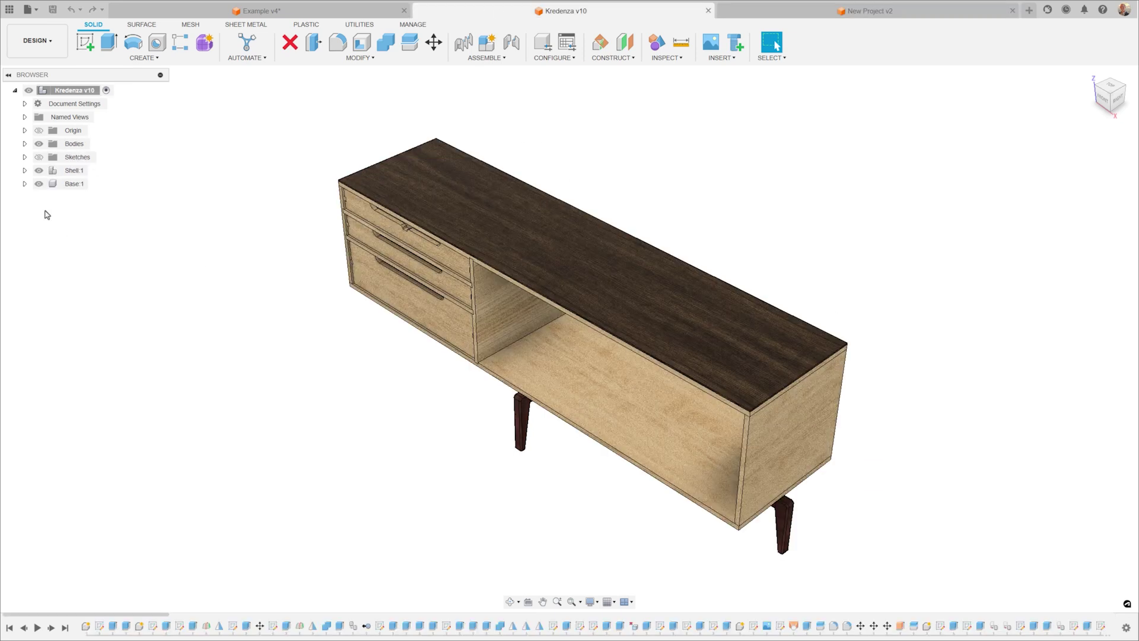
right_click(73, 184)
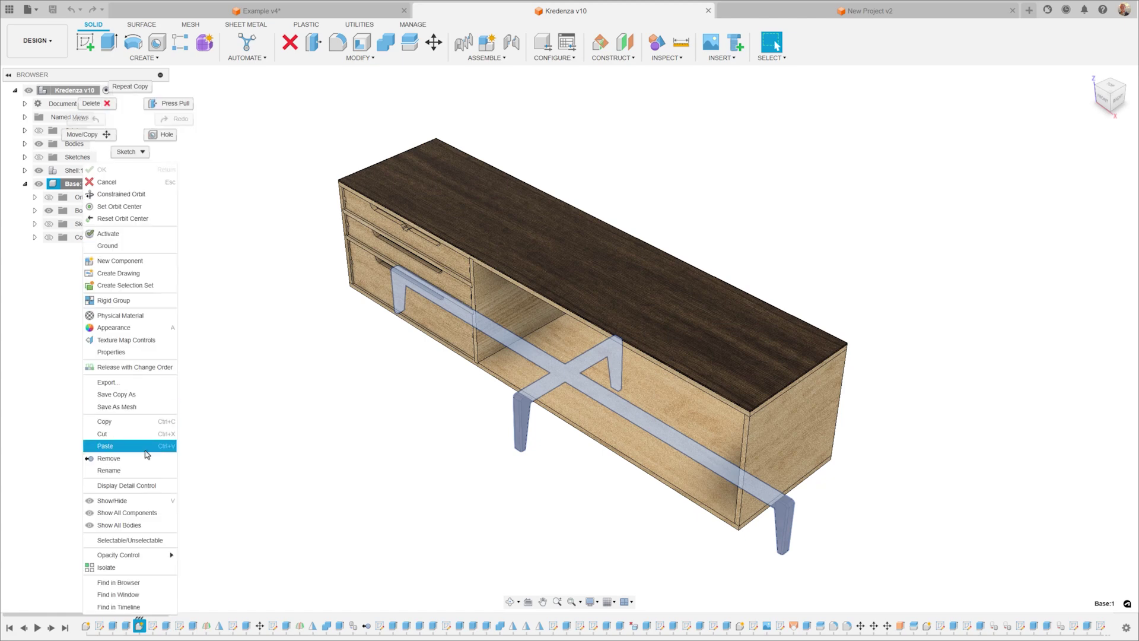
click(145, 446)
drag(559, 453, 442, 380)
key(Return)
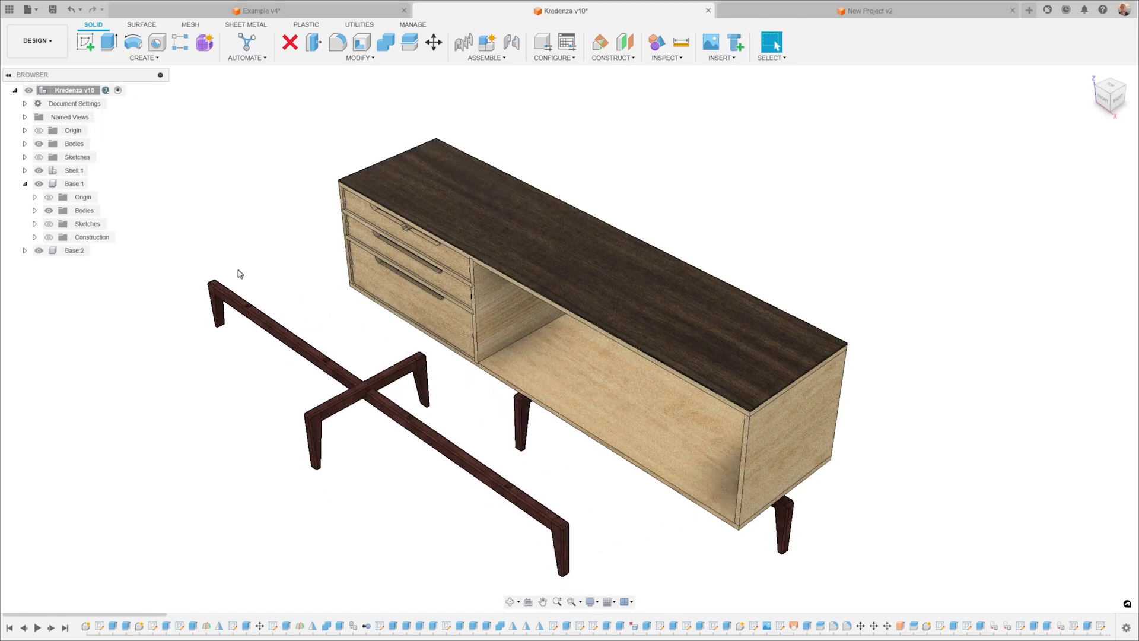
- Hide the shell and top body, then start and cancel an extrusion on the crossbar
click(38, 171)
click(38, 143)
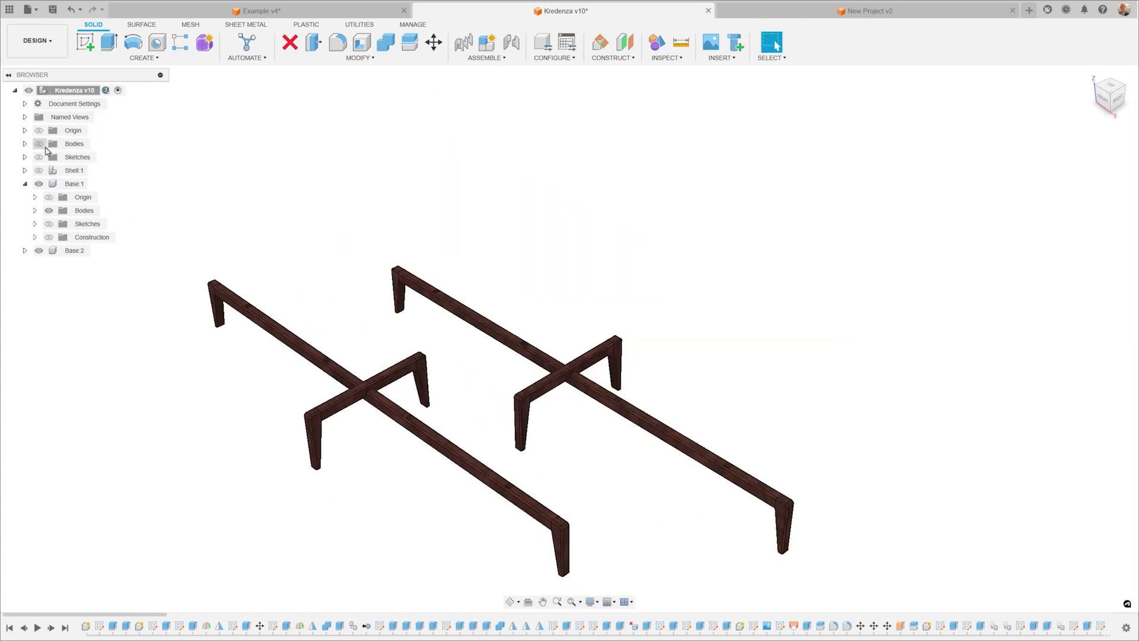
click(109, 41)
click(373, 380)
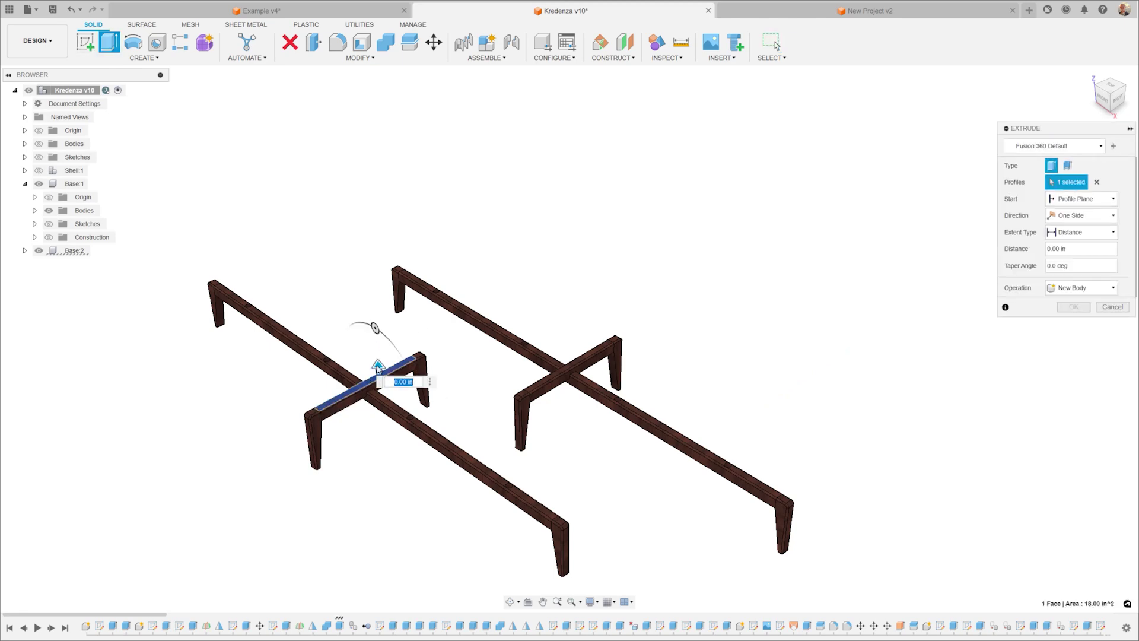
key(Escape)
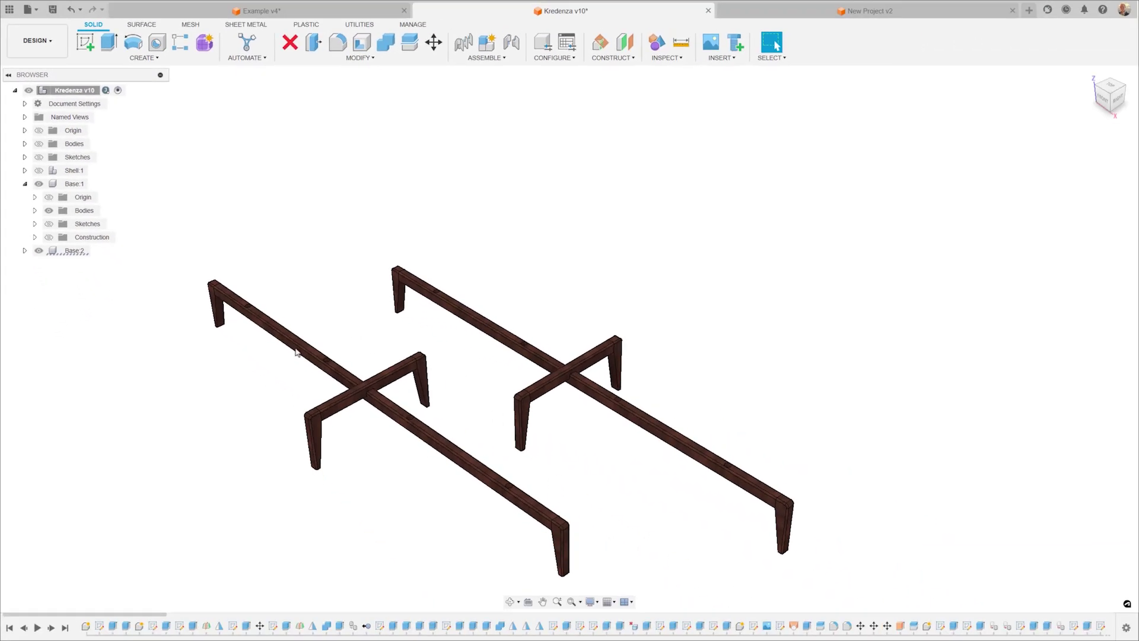
- Paste another copy of the leg frame and move it to the right
right_click(160, 385)
click(171, 228)
key(ctrl+v)
drag(500, 137, 804, 327)
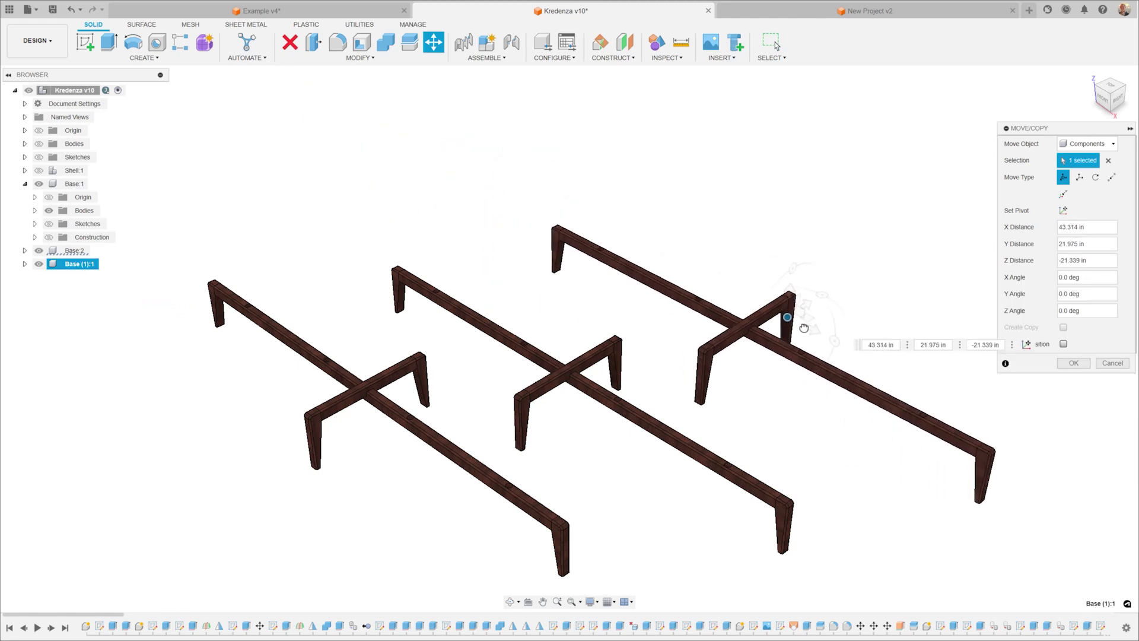
key(Return)
- Try pulling the new frame's crossbar upward, then cancel and undo the third leg frame
key(q)
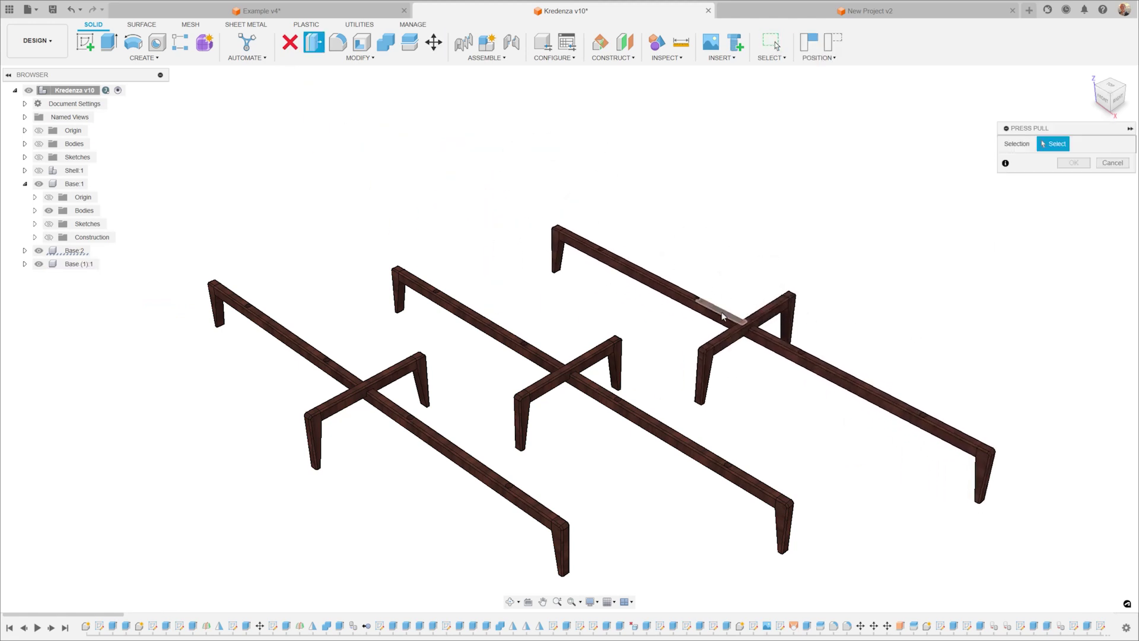
click(722, 315)
drag(722, 300, 723, 267)
key(Escape)
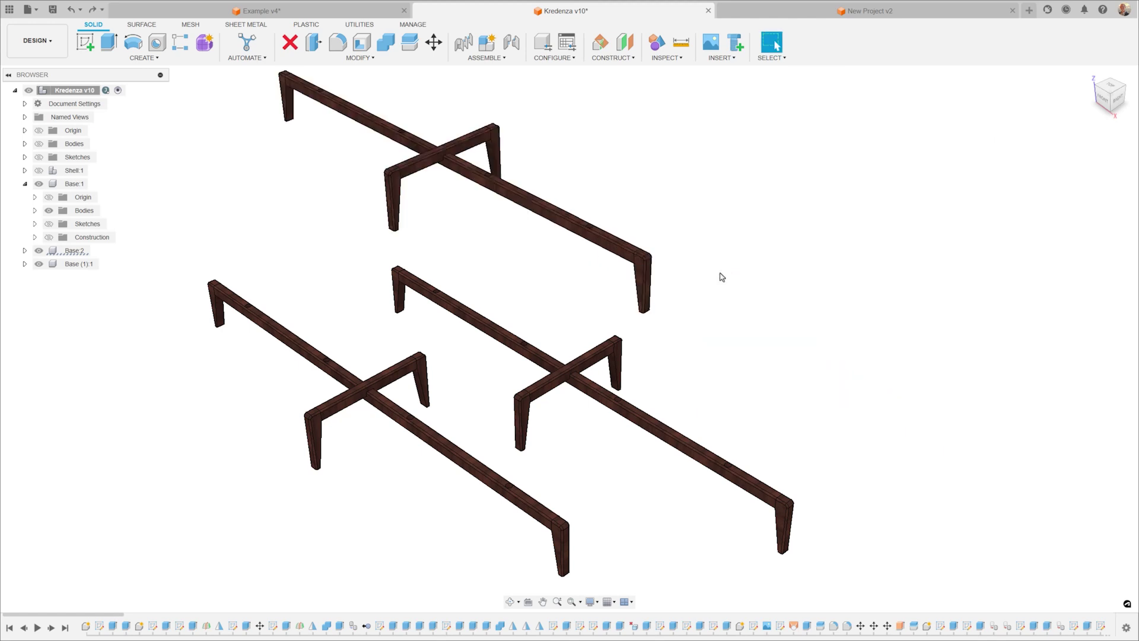
key(ctrl+z)
key(ctrl+z)
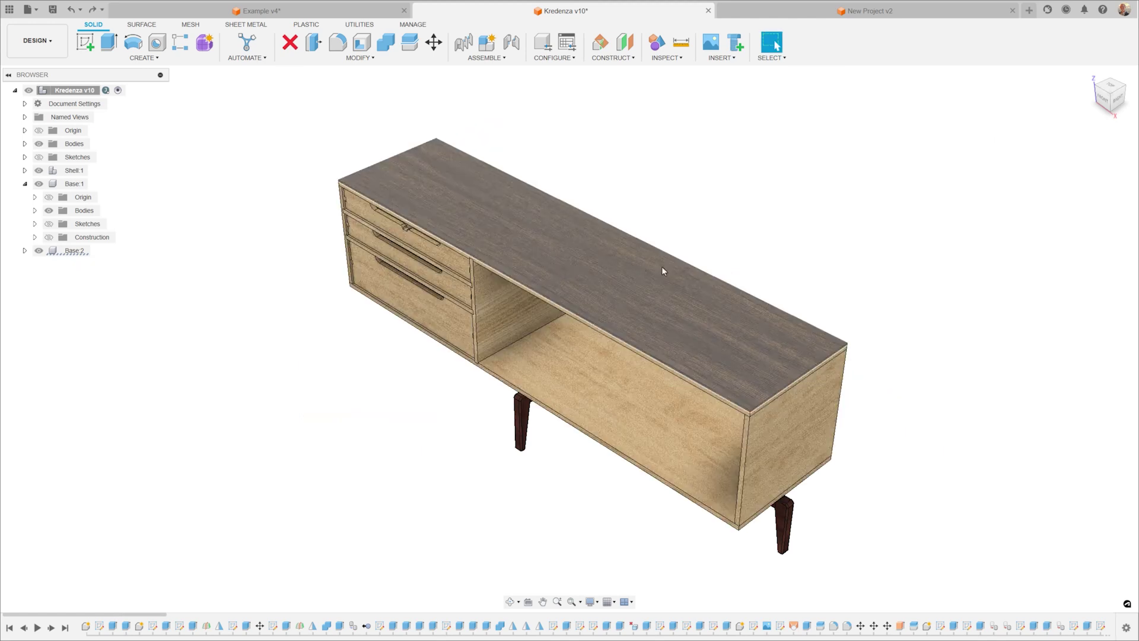
- Undo the Base:2 copy, activate Base:1, and show its origin planes and axes
key(ctrl+z)
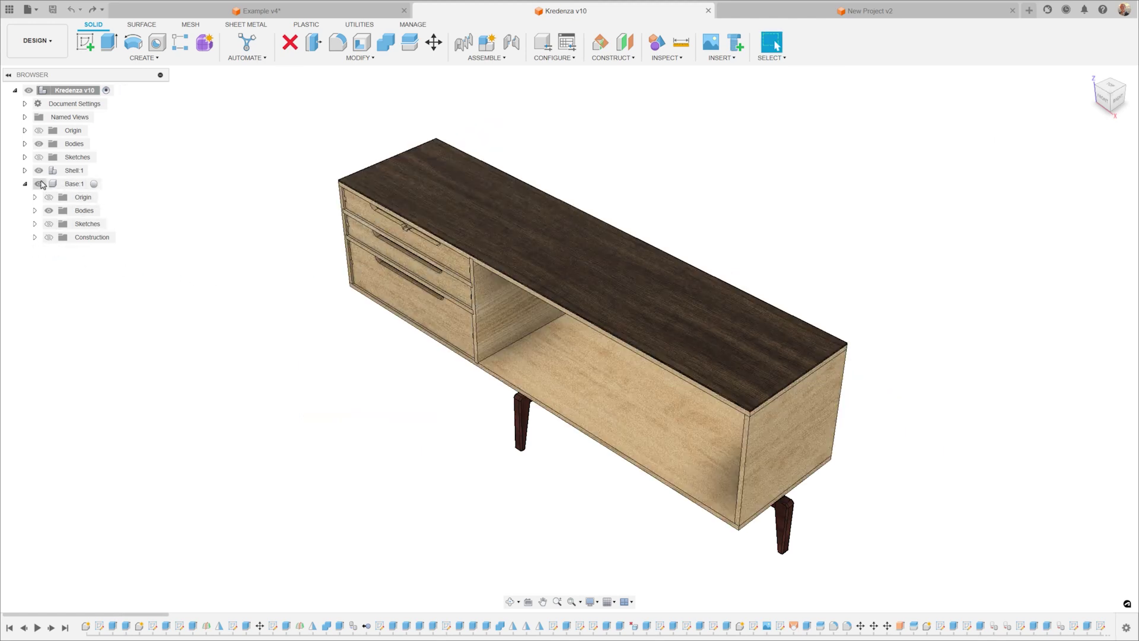
click(25, 184)
double_click(73, 184)
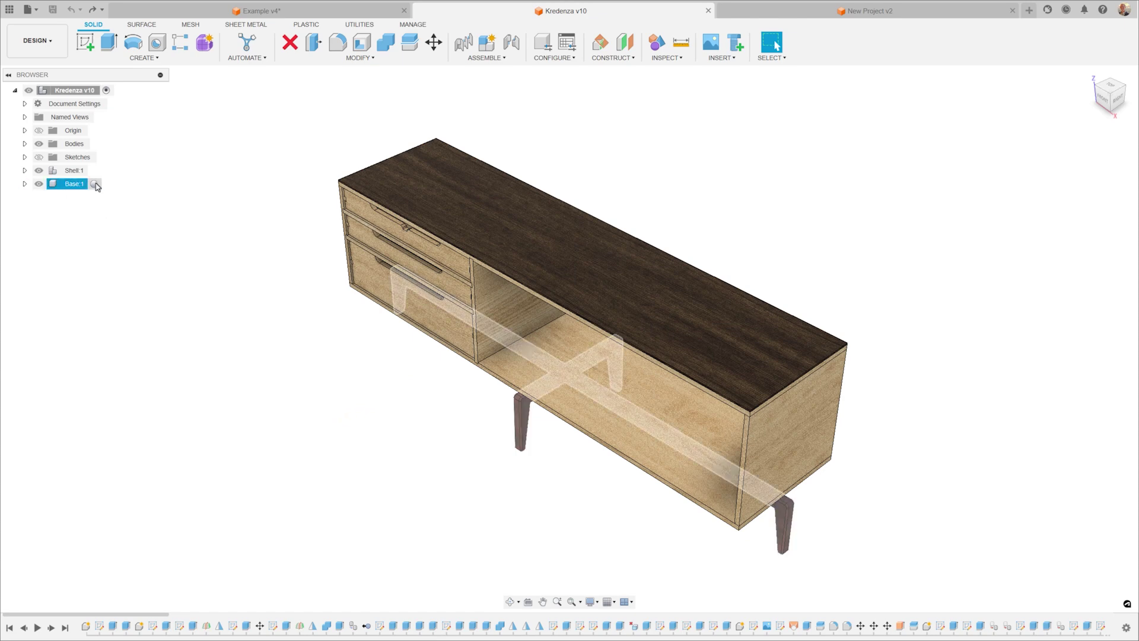
click(25, 184)
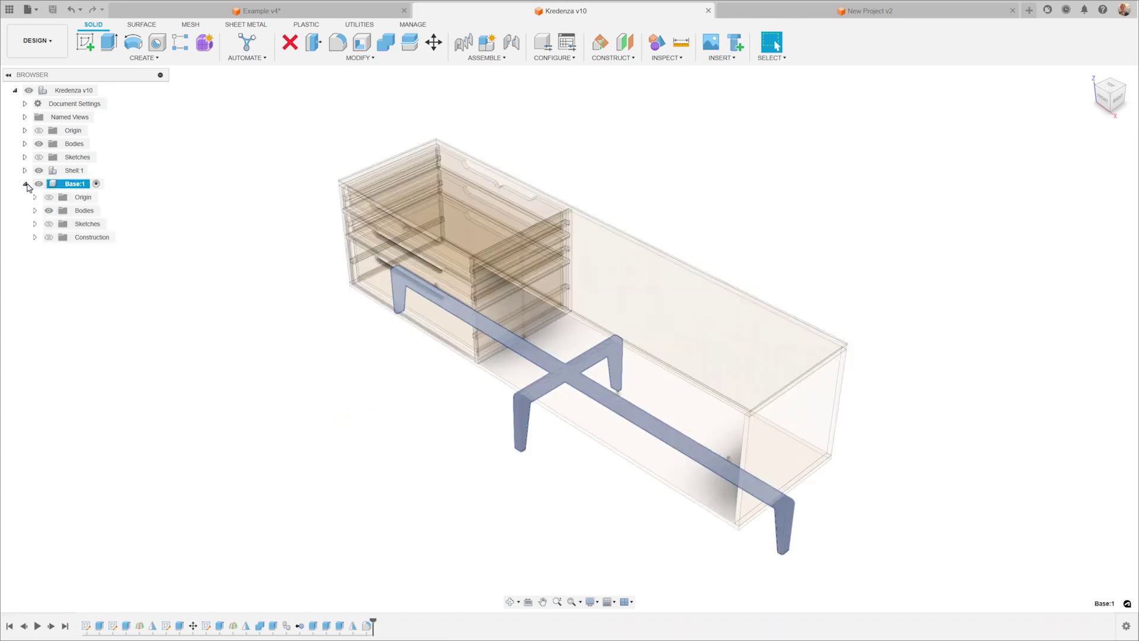
click(49, 197)
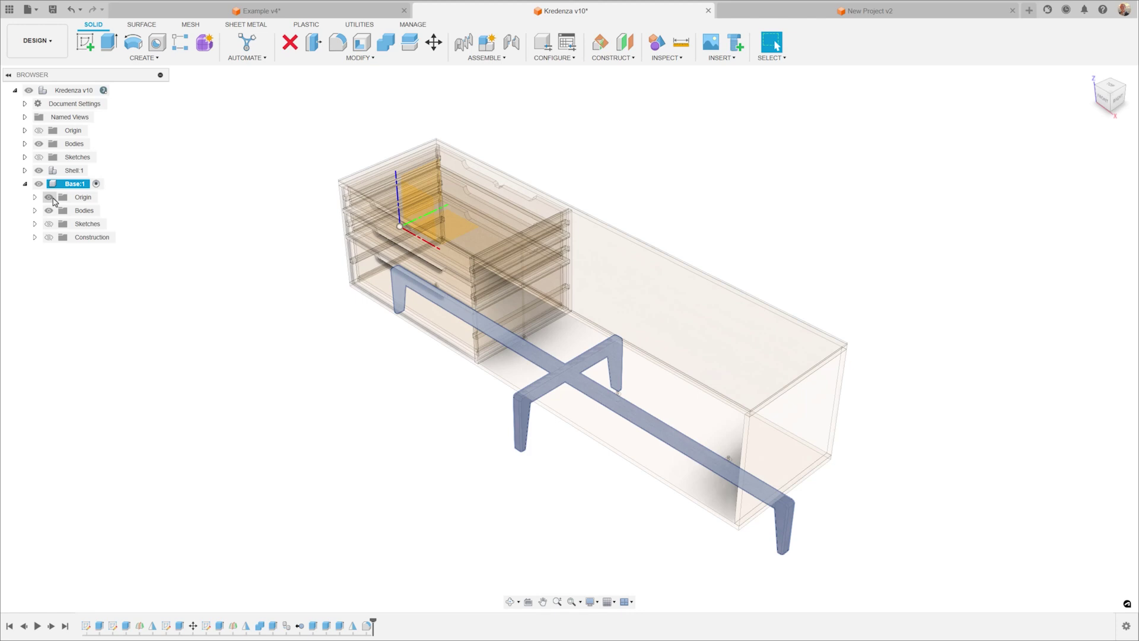
- Review the Base component's properties, then close them
right_click(80, 184)
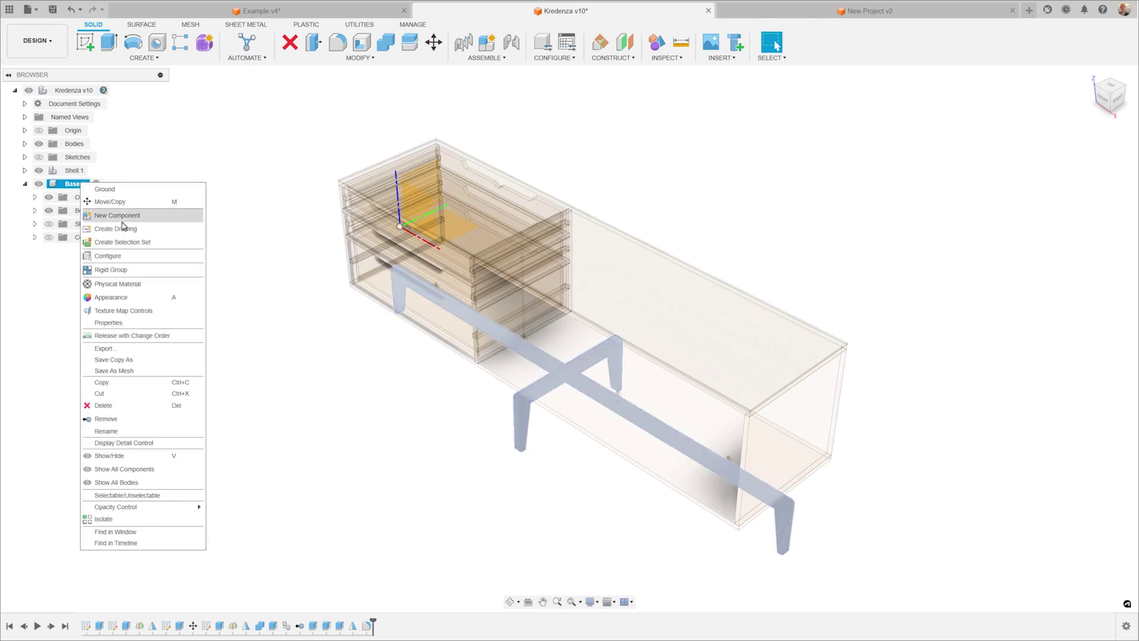
click(143, 322)
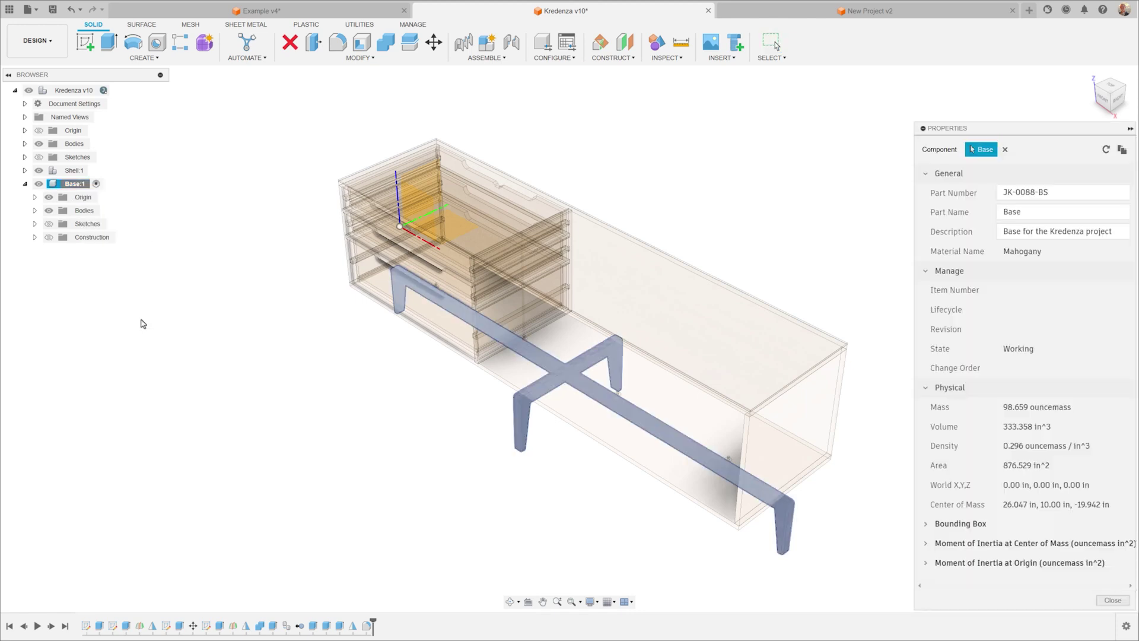
click(1112, 600)
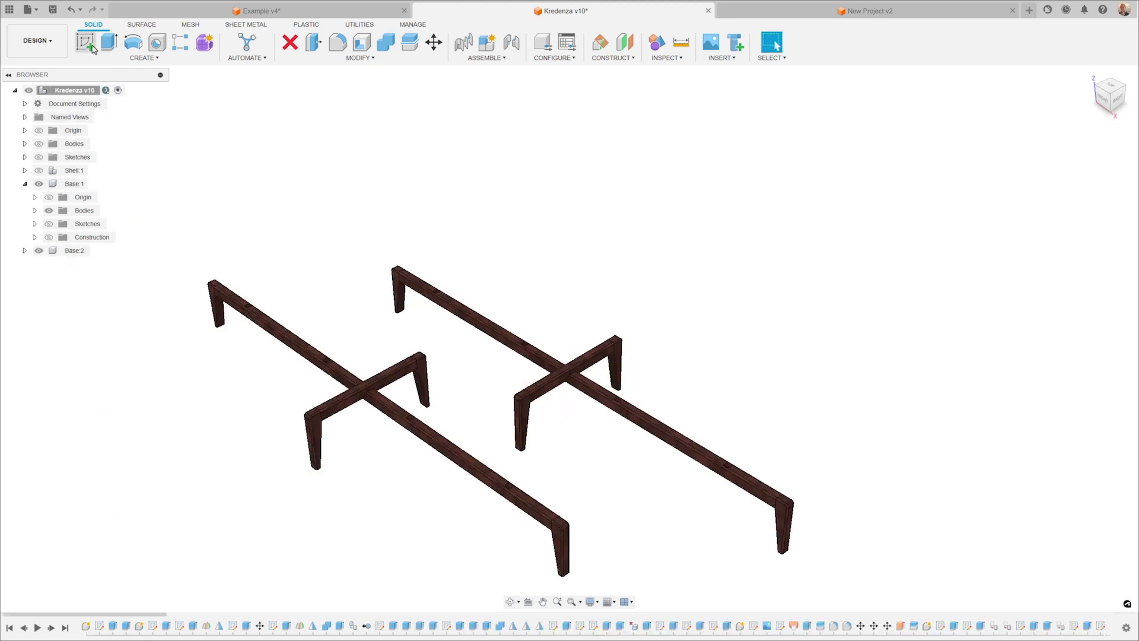
- Preview a 3.00 in Join extrusion on the leg-frame crossbar face
click(108, 42)
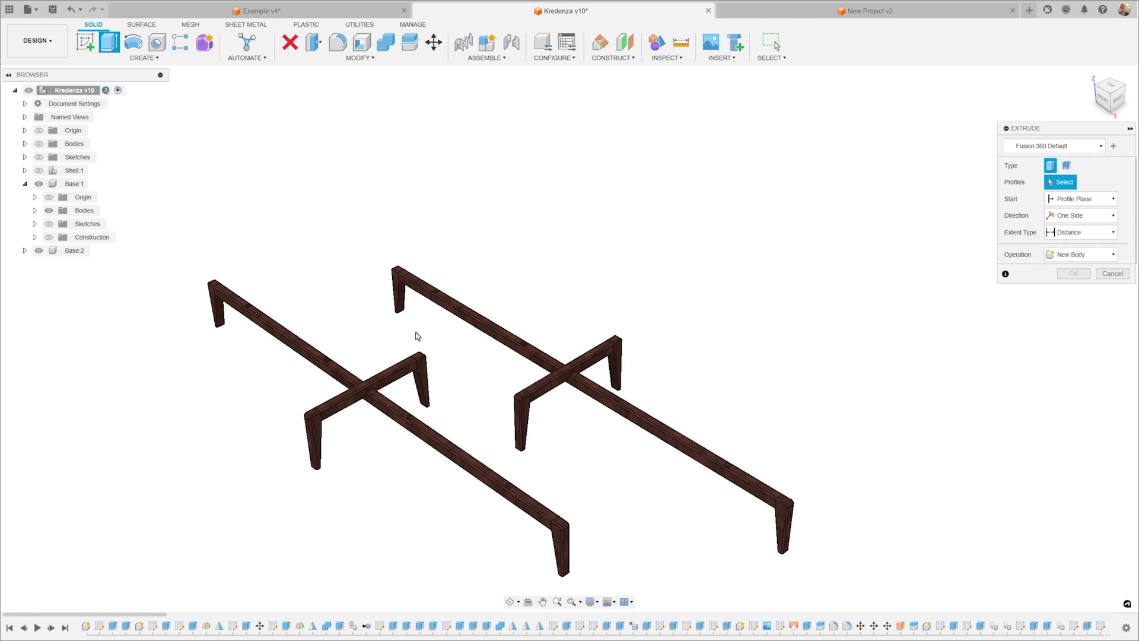
click(381, 380)
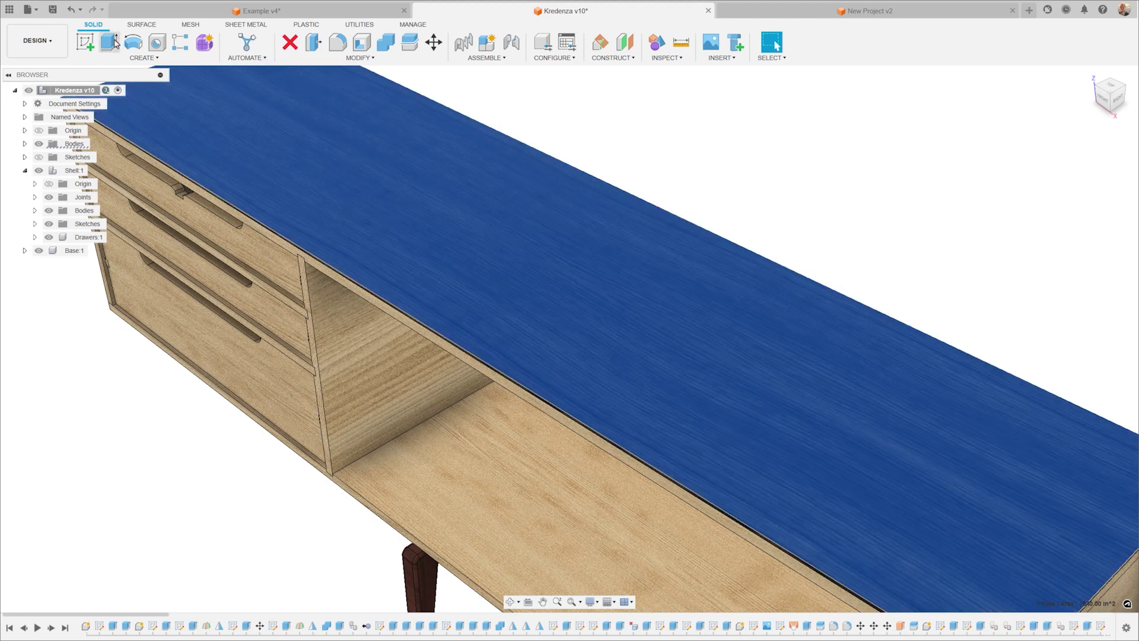
- Extrude the tabletop face up 1 in with Operation set to New Body
click(110, 42)
drag(511, 289, 510, 288)
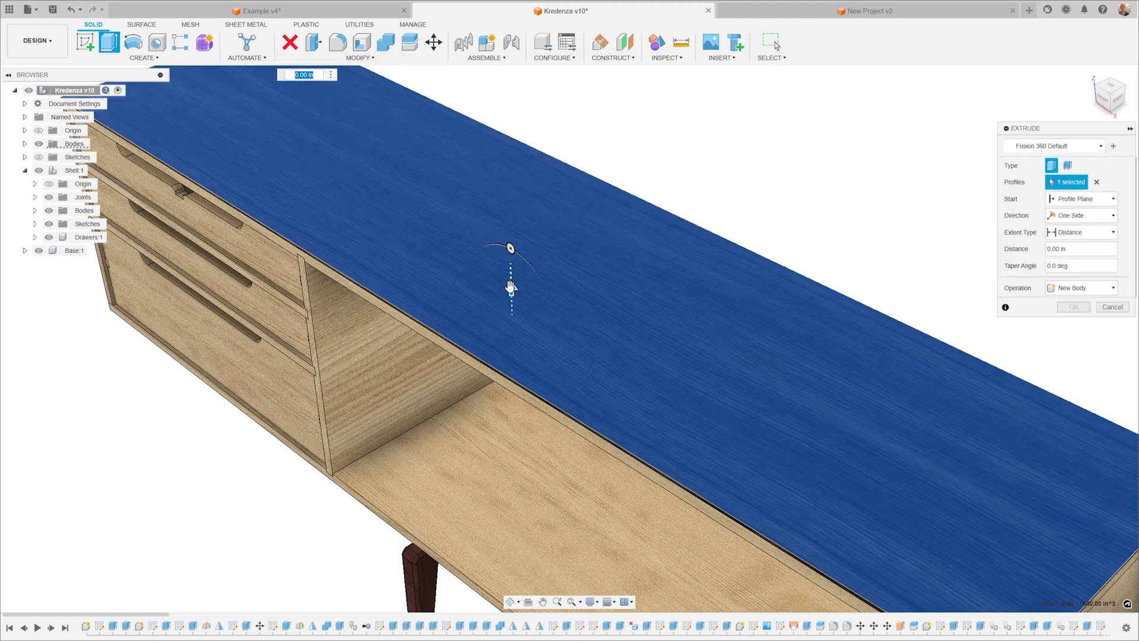
text(1)
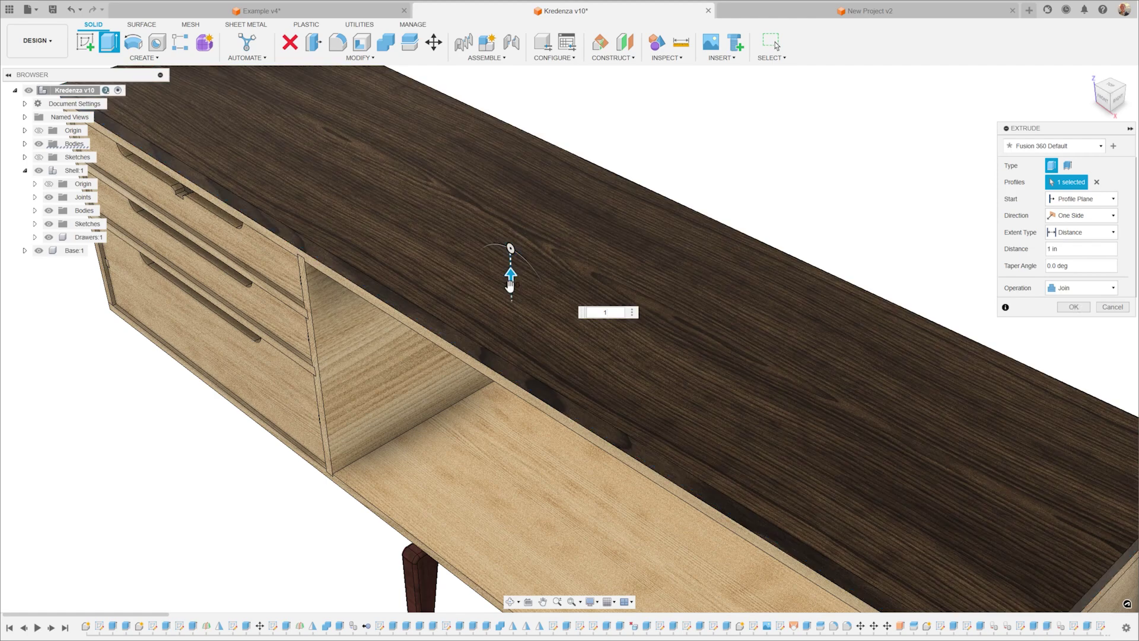
click(1064, 288)
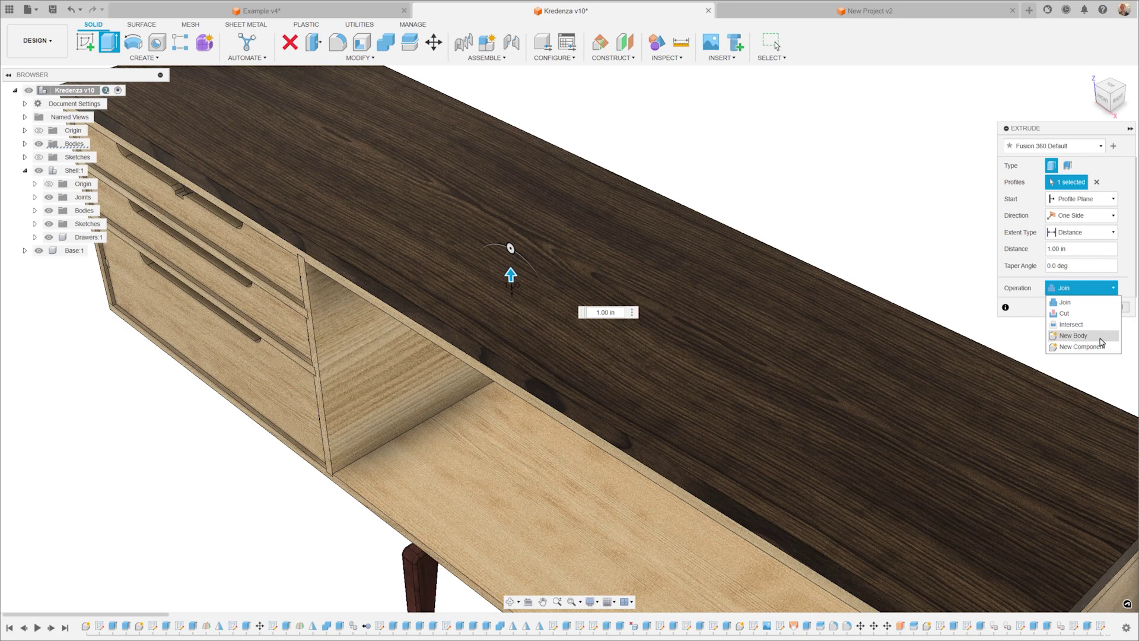
click(1099, 337)
click(1075, 307)
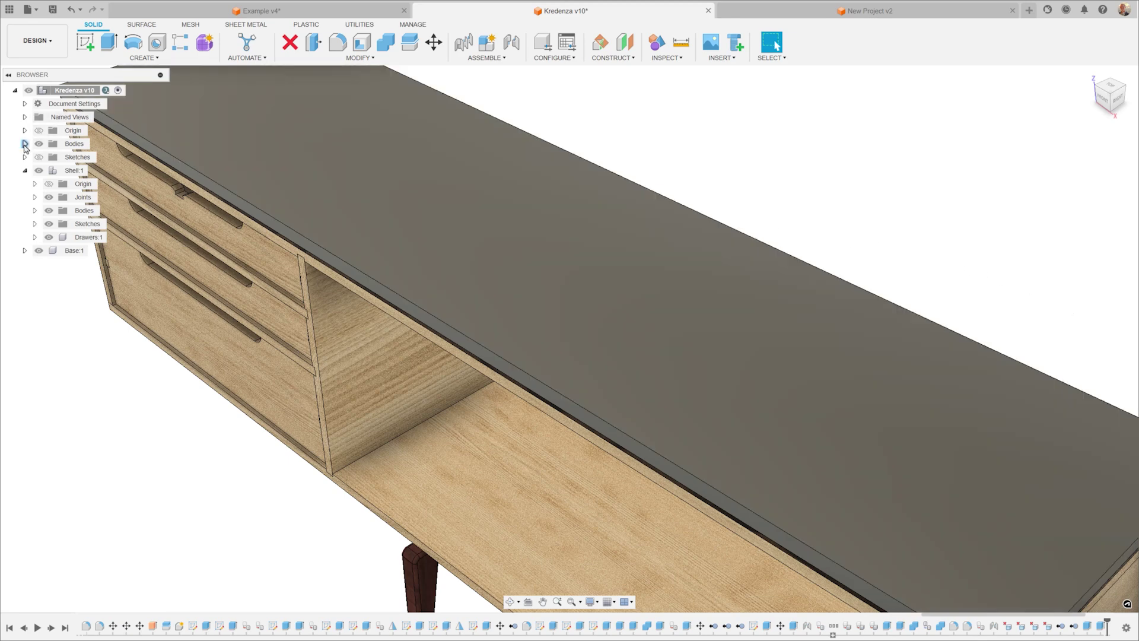
- Expand the root Bodies list and select Body13 to locate it beside Block Top
click(25, 144)
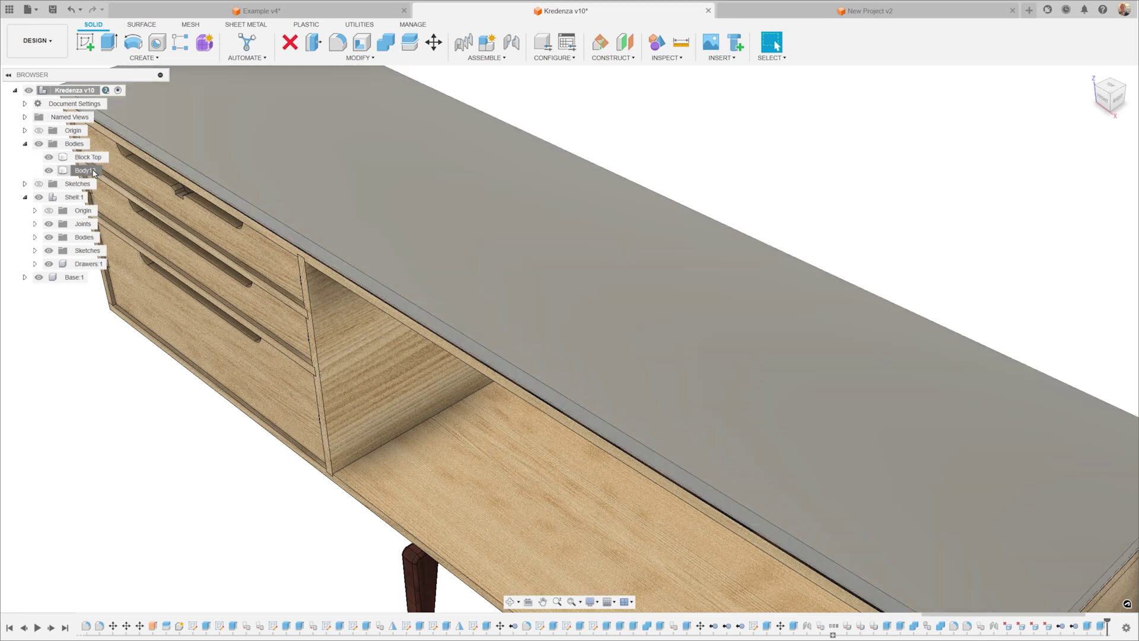
click(91, 171)
click(163, 460)
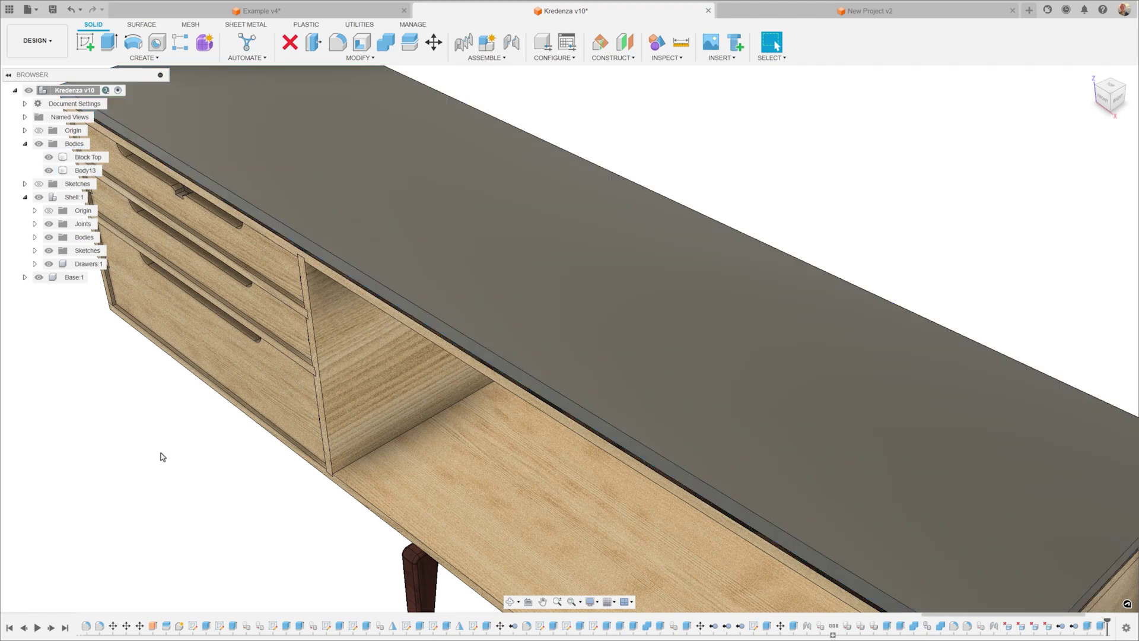
- Remove Body13 and extrude the tabletop 1 in as a New Component, Component7:1
key(ctrl+z)
click(330, 188)
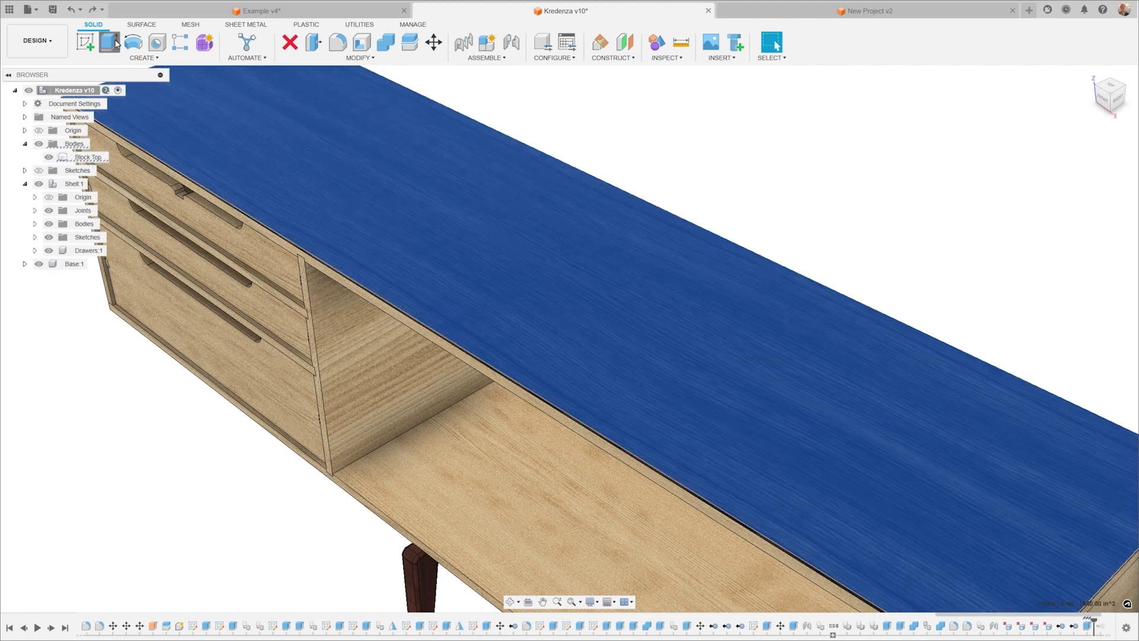
click(110, 42)
text(1)
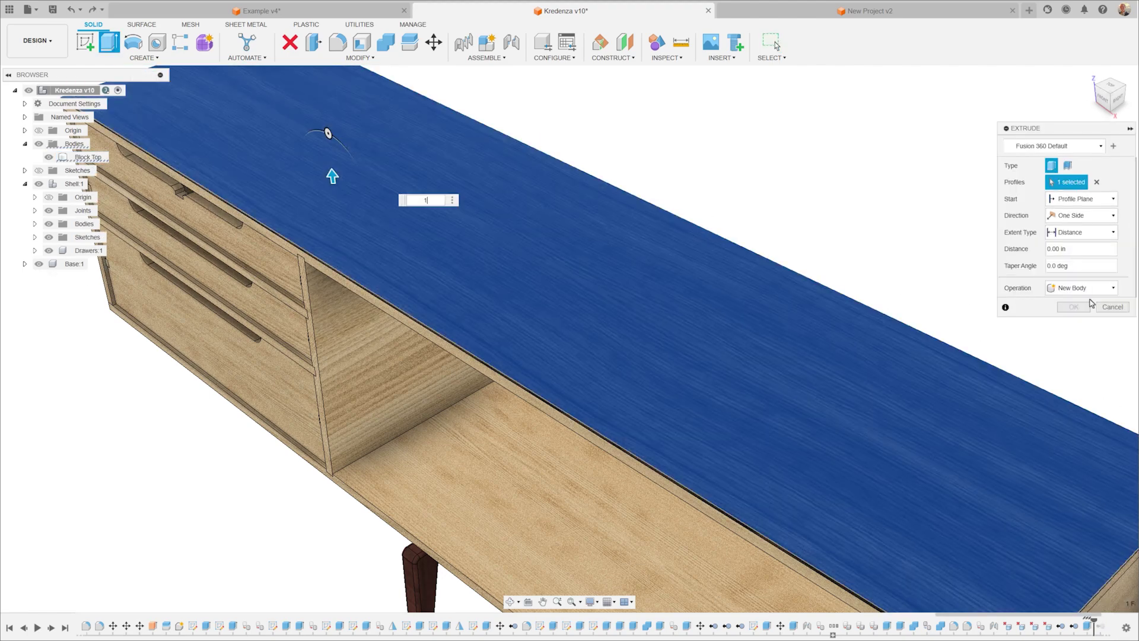
click(1084, 288)
click(1086, 347)
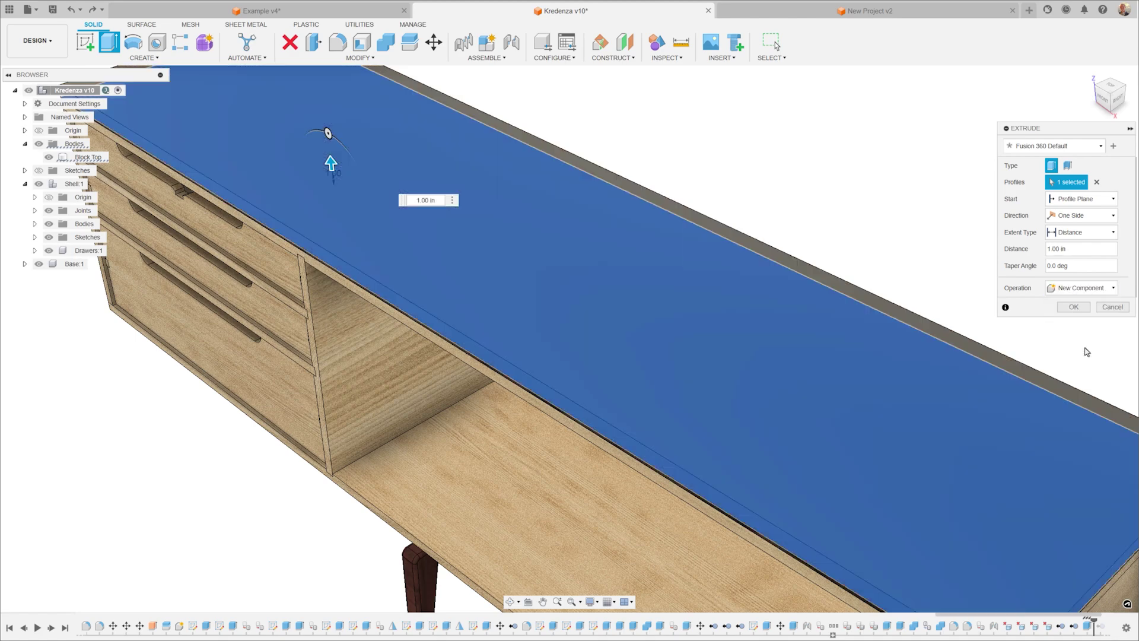
click(1070, 307)
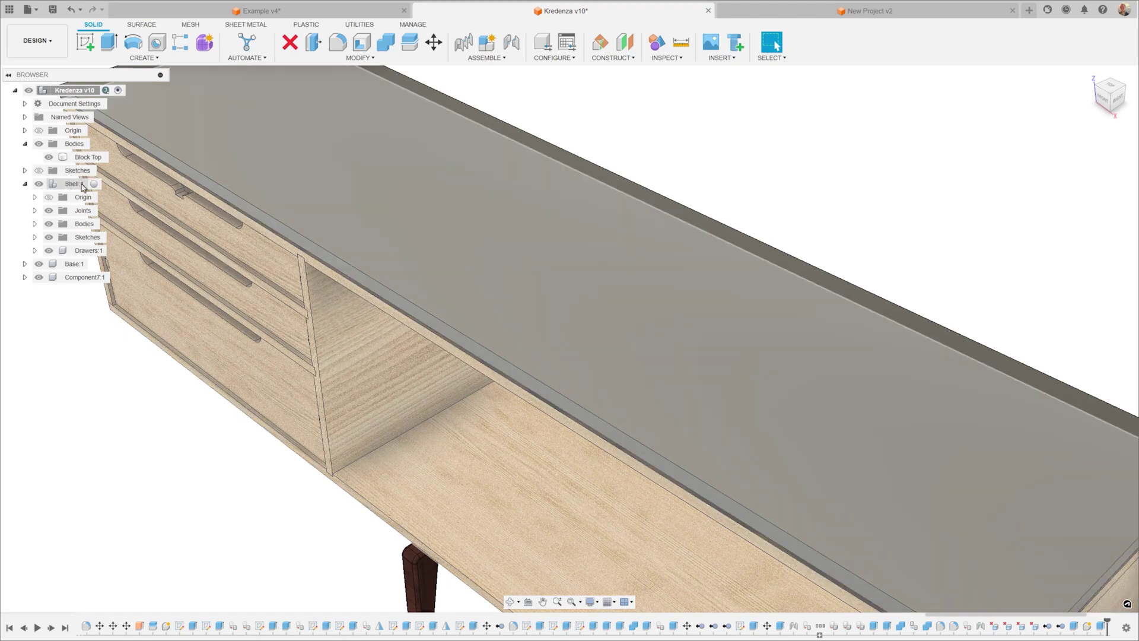
double_click(68, 184)
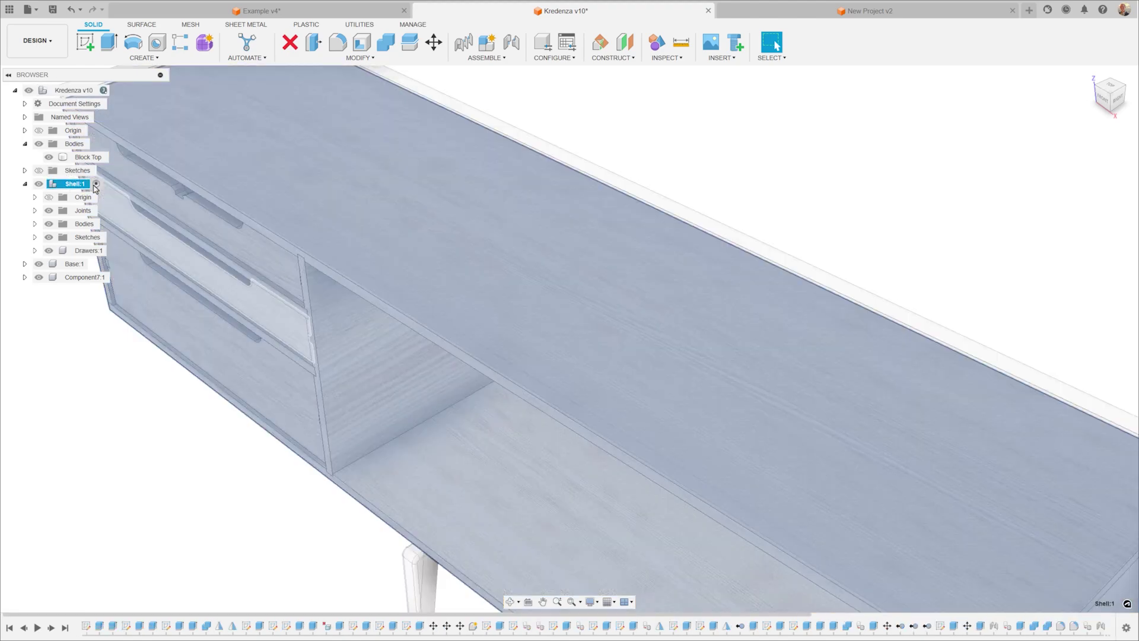
- Extrude the tabletop 2 in as new component Component8:1, comparing its location with Component7:1
key(e)
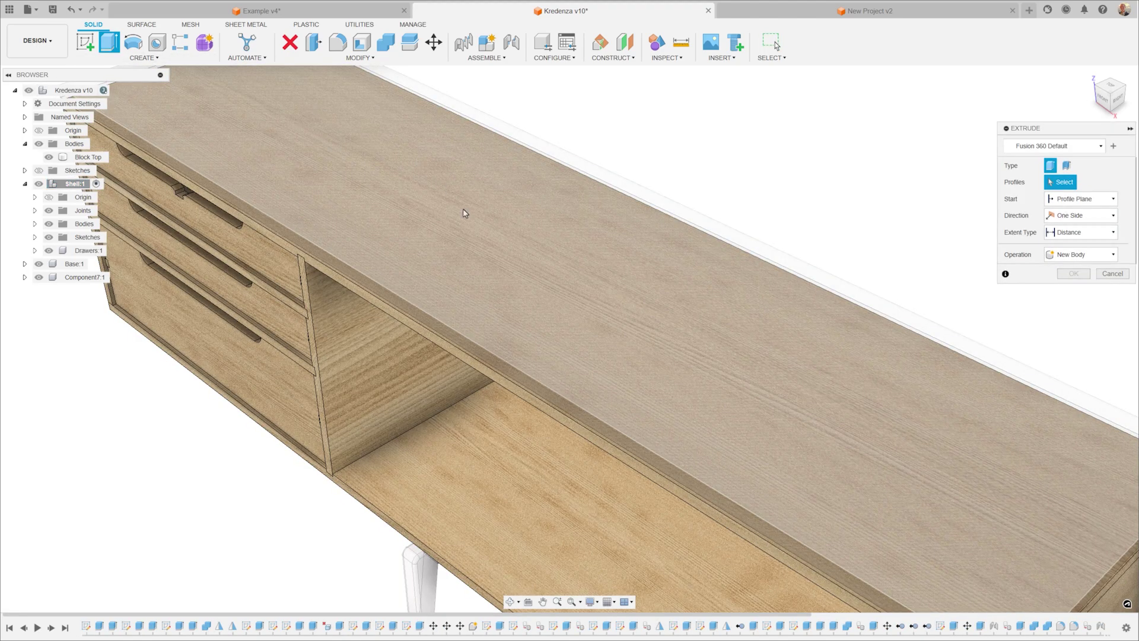
click(463, 209)
text(2)
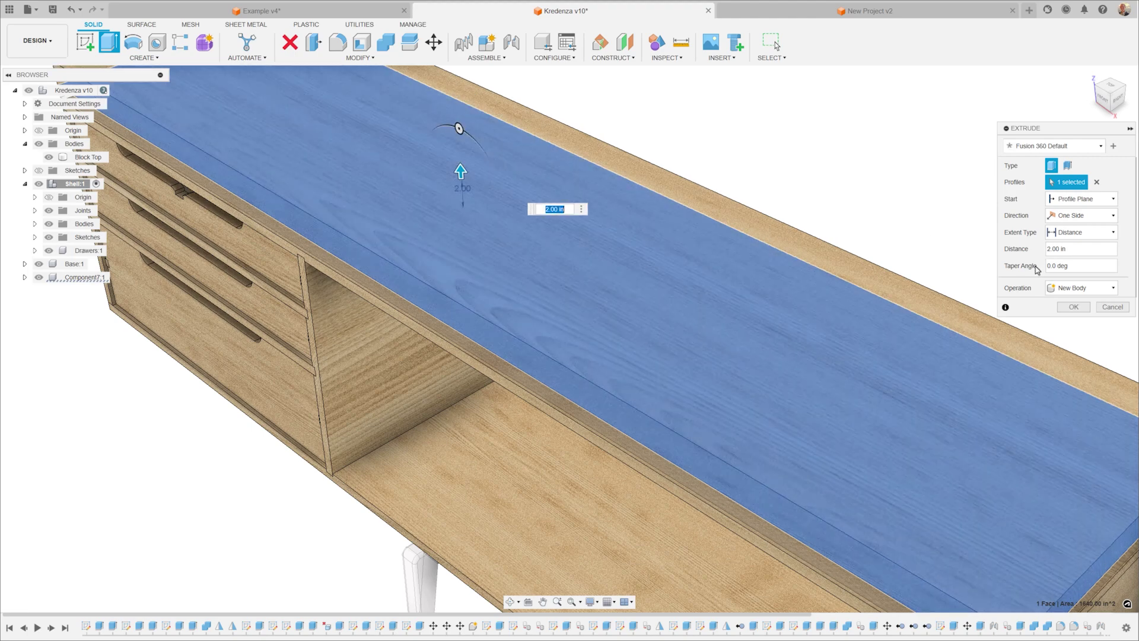
click(1106, 289)
click(1076, 346)
click(1070, 308)
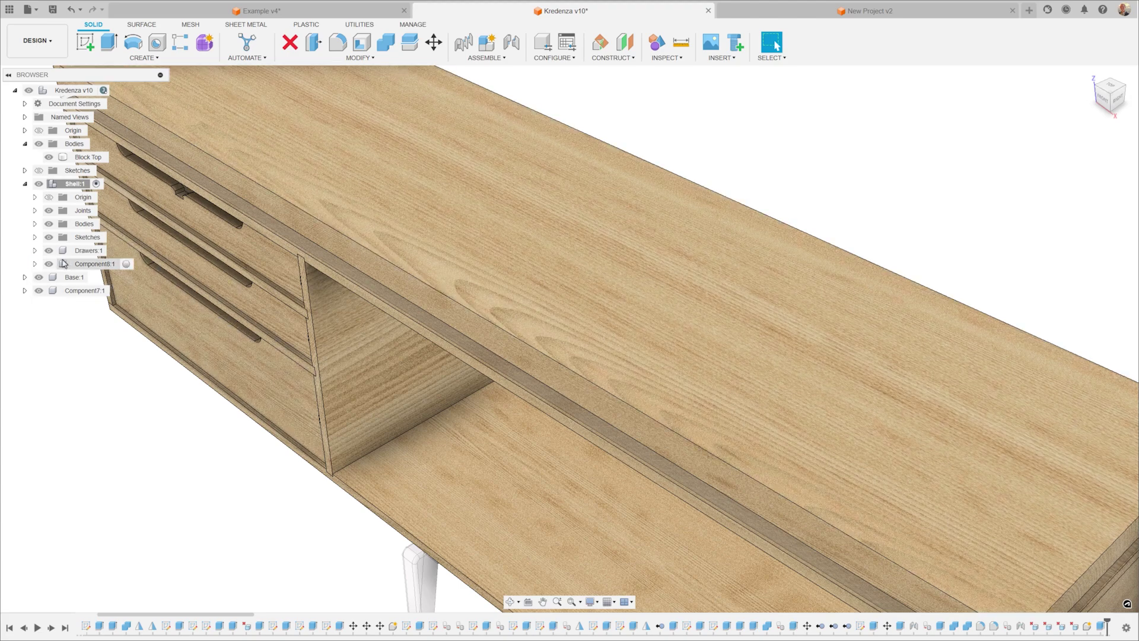
click(80, 264)
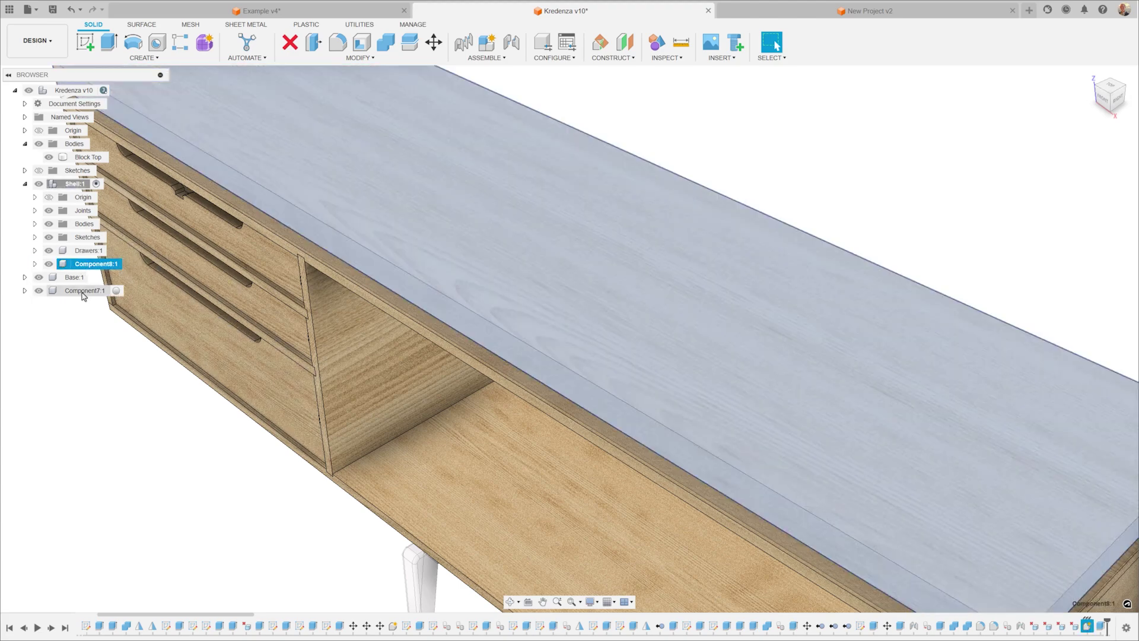
click(83, 290)
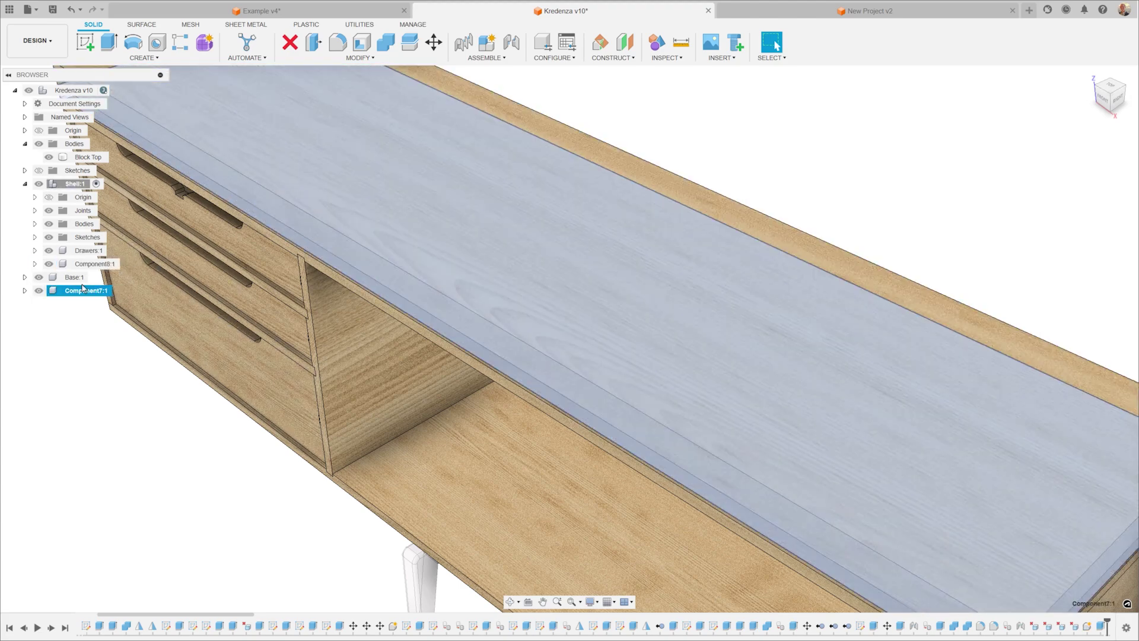